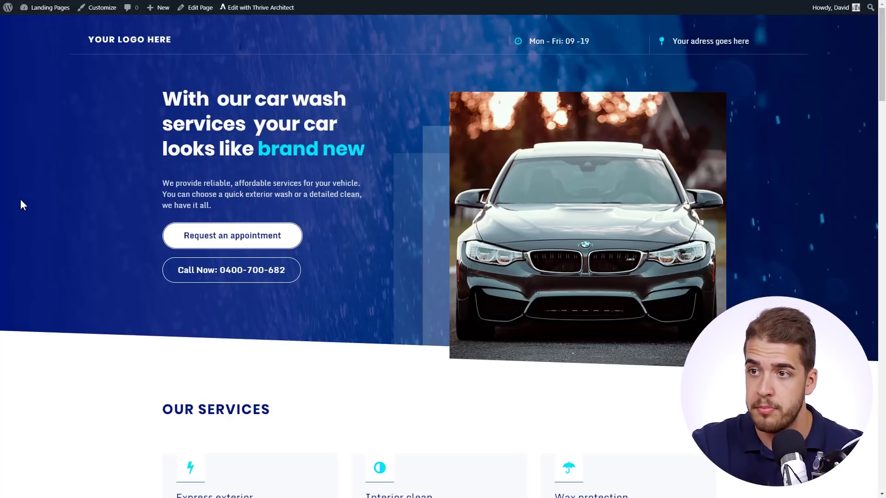
scroll(41, 180, down, 3)
scroll(40, 175, down, 2)
scroll(40, 176, down, 2)
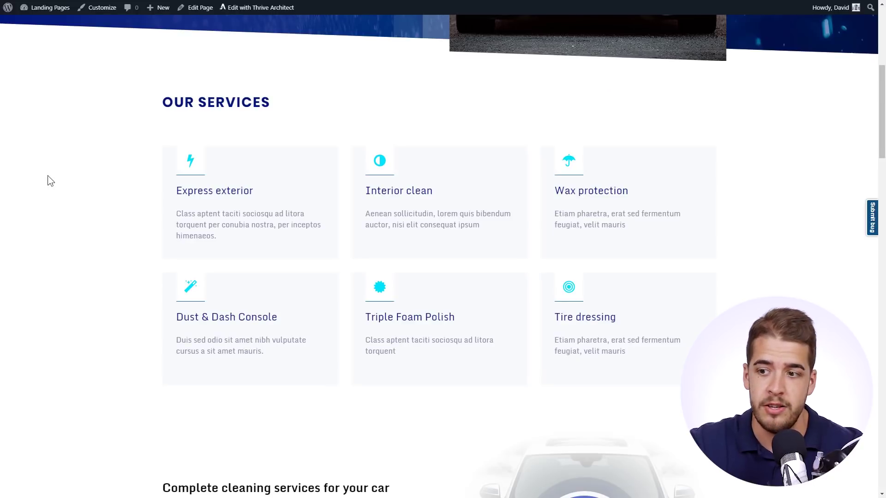
scroll(48, 175, down, 4)
scroll(56, 171, down, 5)
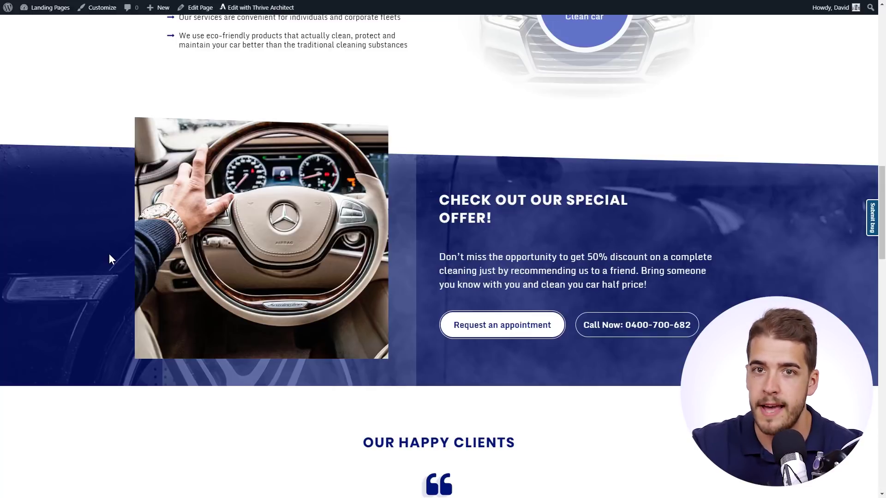
scroll(109, 253, down, 2)
scroll(76, 215, down, 3)
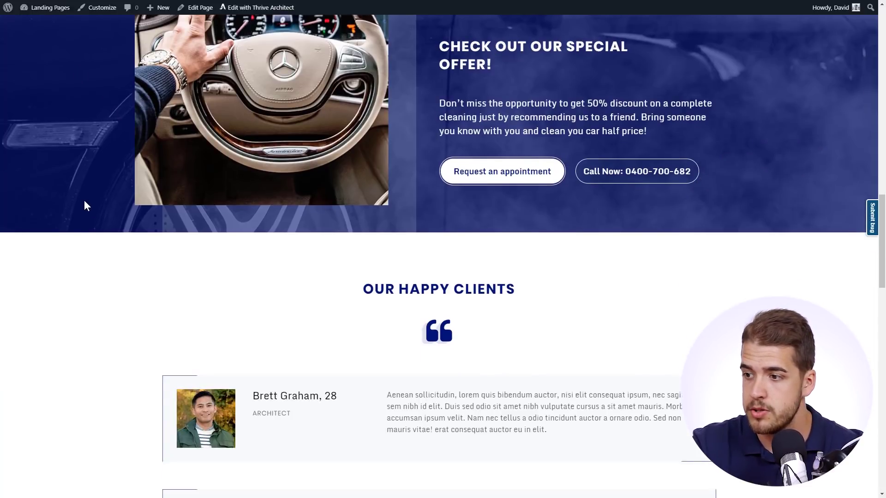
scroll(84, 200, down, 3)
scroll(84, 201, down, 1)
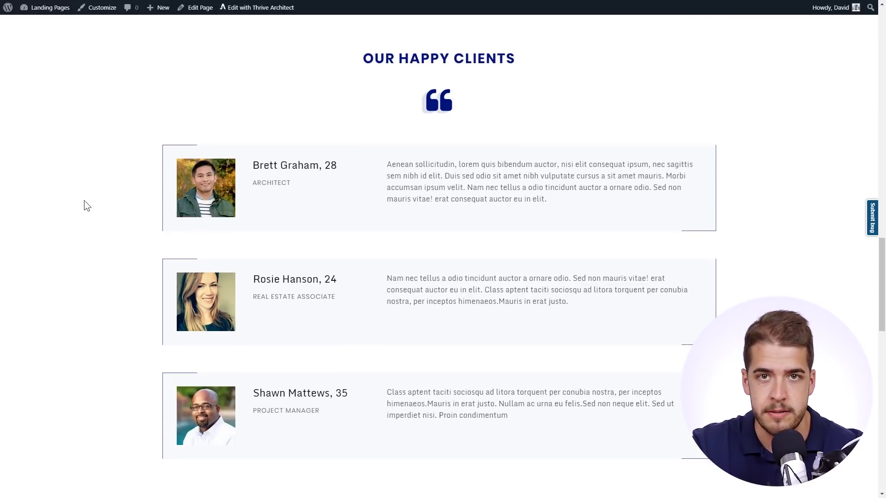
scroll(84, 200, down, 1)
scroll(74, 188, down, 2)
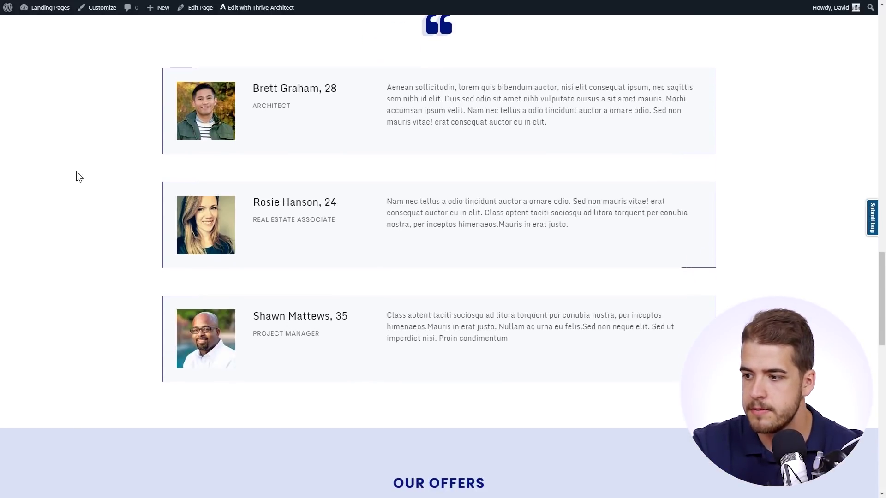
scroll(78, 169, down, 4)
scroll(78, 168, down, 2)
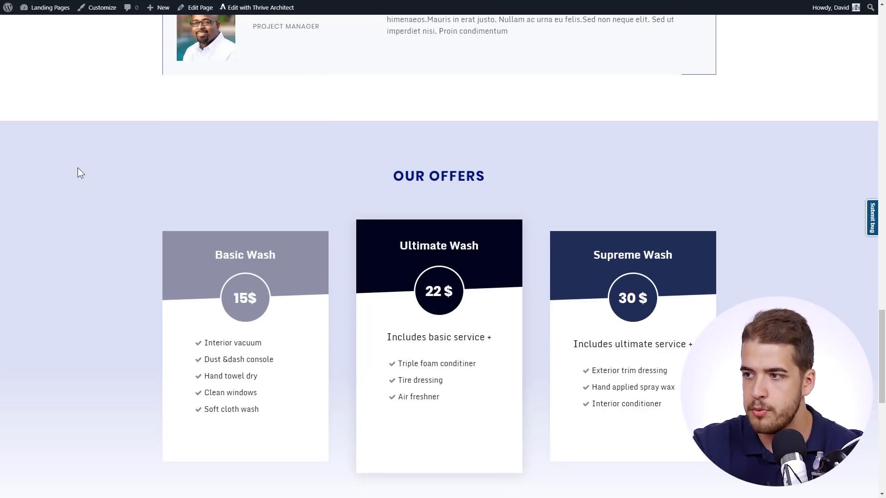
scroll(78, 168, down, 3)
scroll(78, 167, down, 1)
scroll(78, 167, down, 4)
scroll(77, 167, down, 2)
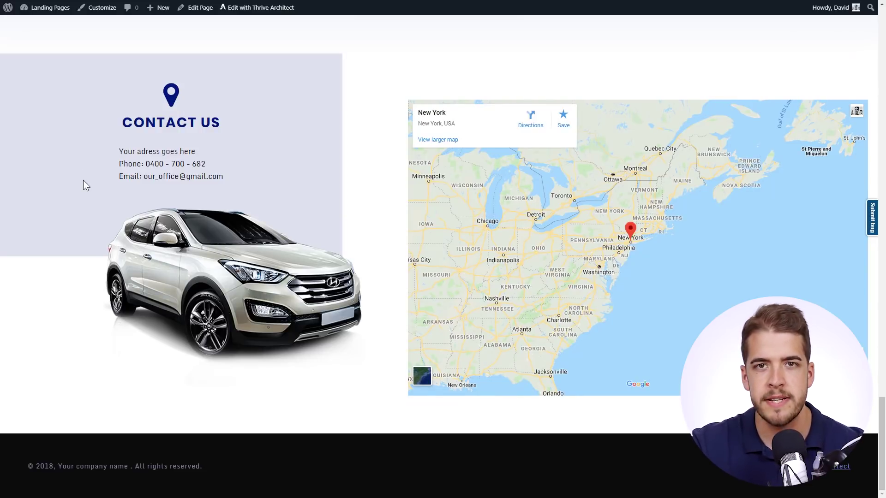
scroll(83, 185, up, 1)
scroll(83, 184, up, 1)
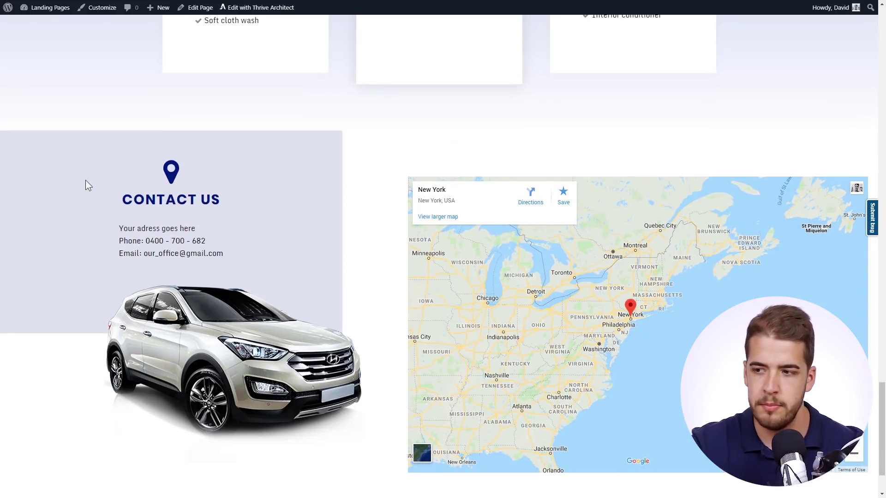
scroll(85, 180, up, 4)
scroll(85, 181, up, 5)
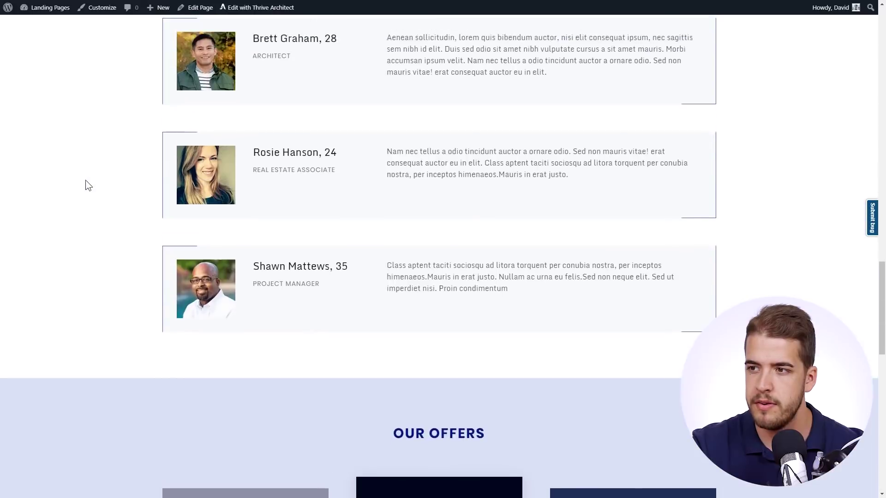
scroll(85, 180, up, 6)
scroll(84, 180, up, 6)
scroll(84, 182, up, 4)
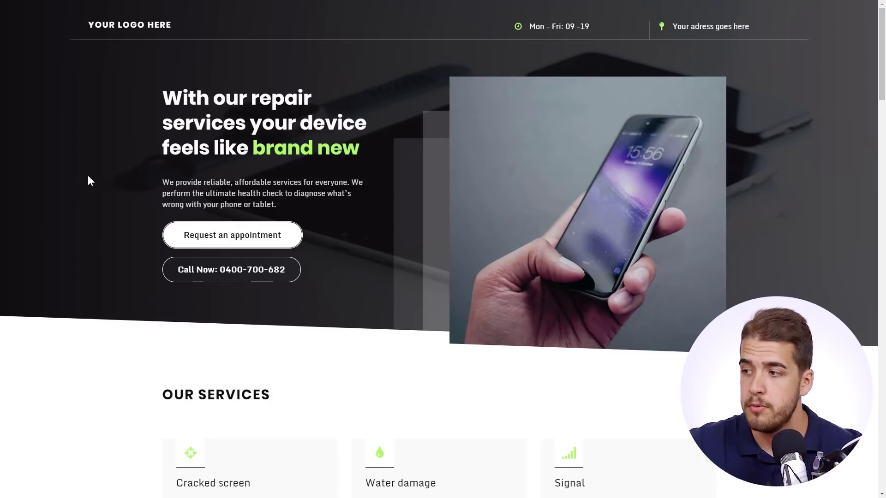
scroll(88, 175, down, 3)
scroll(88, 175, down, 3)
scroll(88, 172, down, 3)
scroll(87, 163, down, 4)
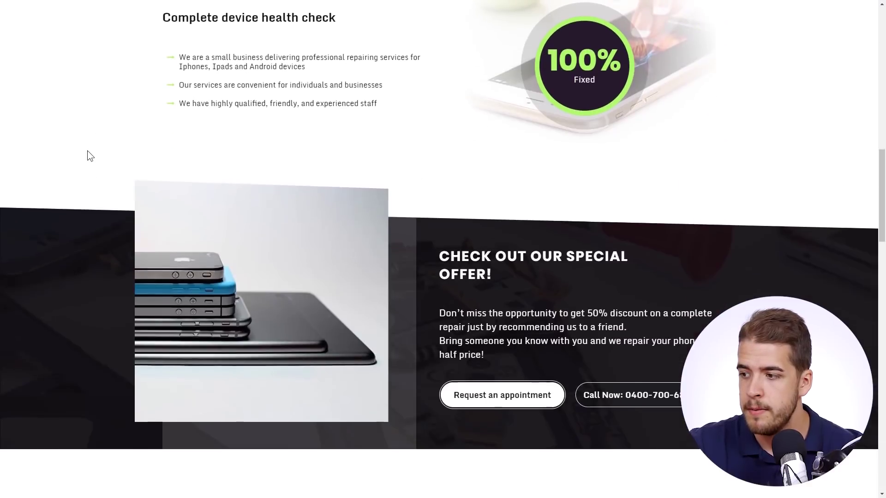
scroll(88, 150, down, 4)
scroll(87, 150, down, 5)
scroll(86, 147, down, 5)
scroll(87, 145, down, 5)
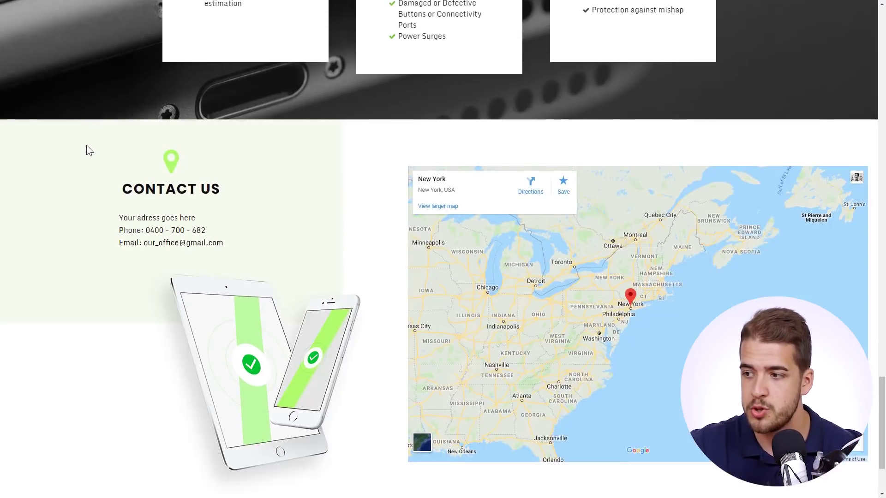
scroll(87, 145, down, 4)
scroll(86, 145, up, 5)
scroll(78, 155, up, 6)
scroll(78, 154, up, 6)
scroll(79, 152, up, 2)
scroll(78, 158, up, 2)
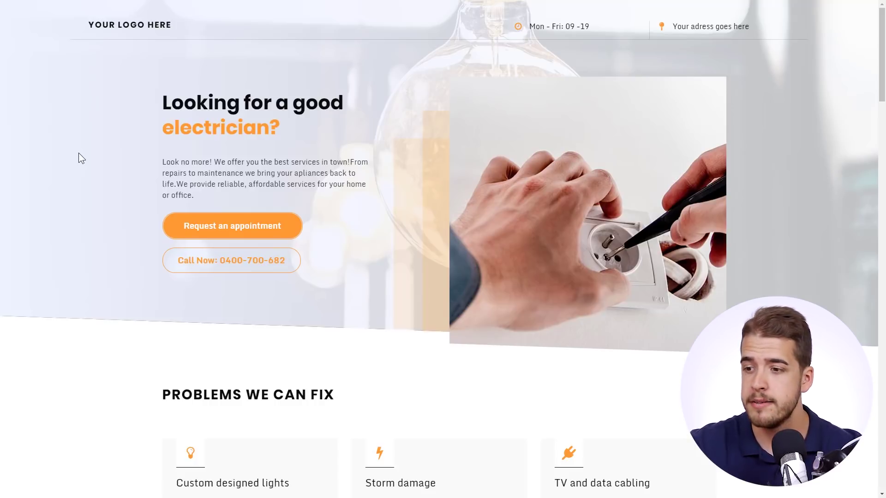
scroll(78, 153, down, 3)
scroll(75, 153, down, 5)
scroll(73, 152, down, 4)
scroll(70, 146, down, 4)
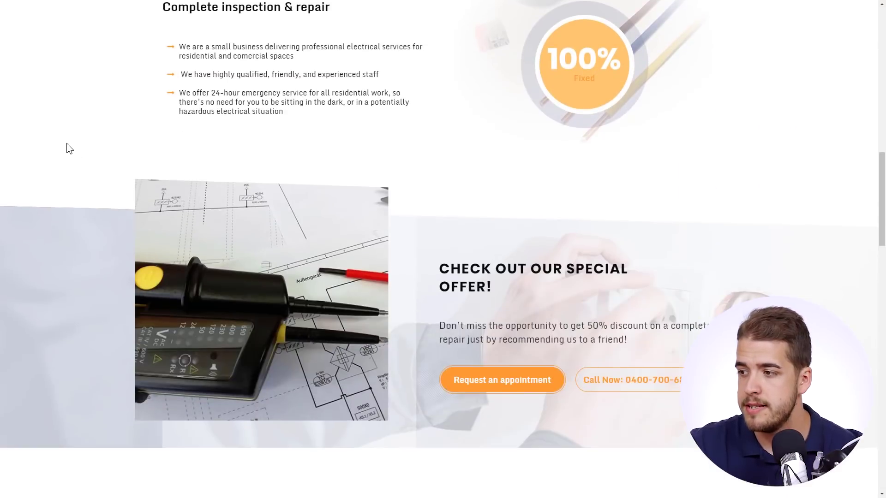
scroll(67, 143, down, 5)
scroll(66, 144, down, 5)
scroll(64, 143, down, 5)
scroll(63, 144, down, 3)
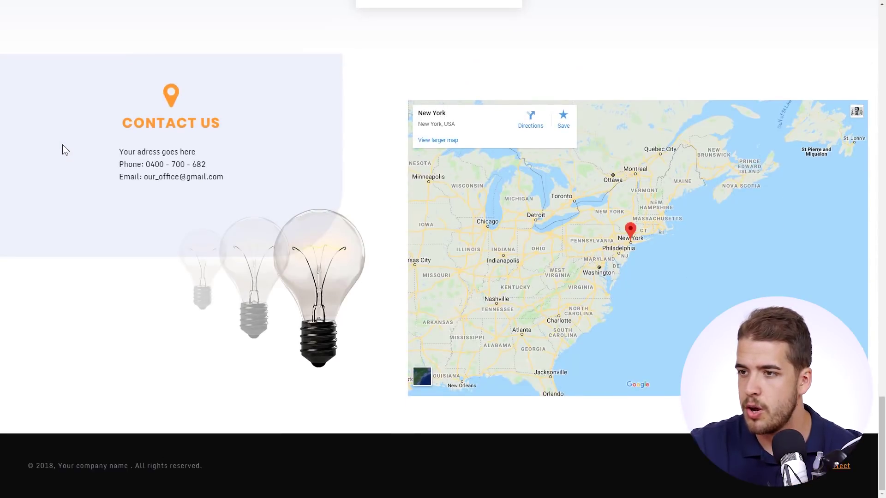
scroll(62, 144, up, 6)
scroll(64, 147, up, 6)
scroll(65, 144, up, 5)
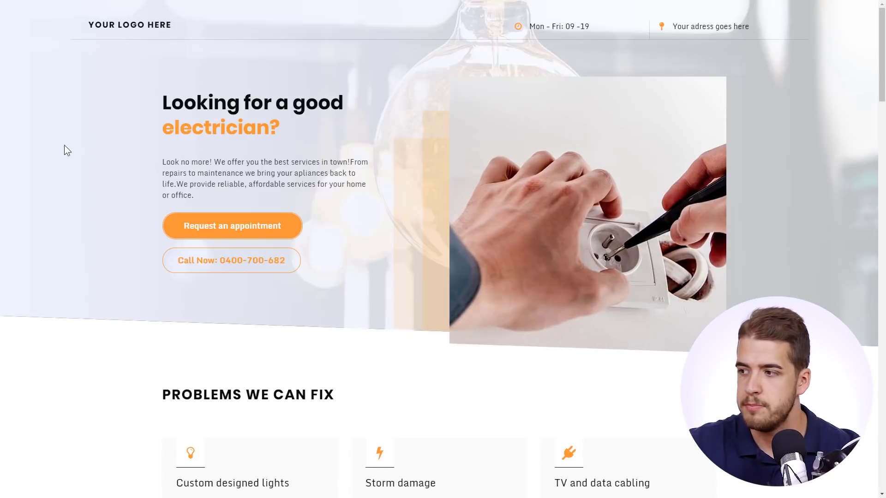
scroll(64, 145, down, 6)
scroll(60, 146, down, 3)
scroll(60, 147, up, 4)
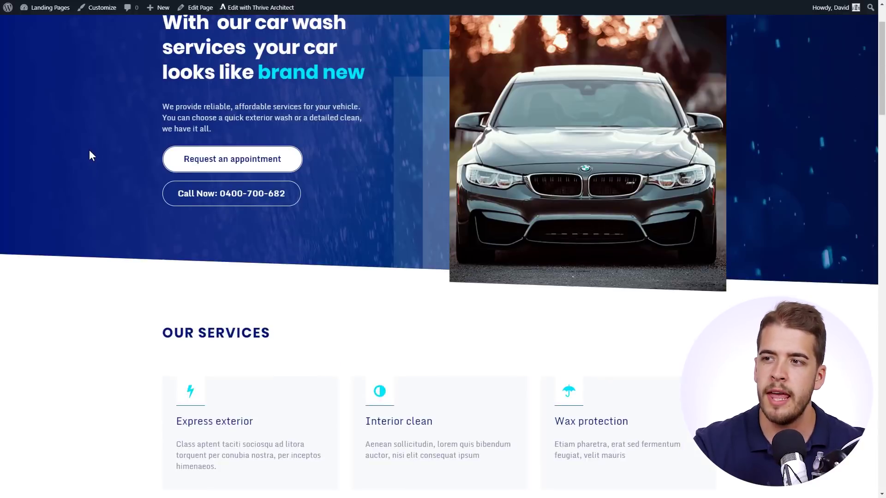
scroll(89, 150, up, 5)
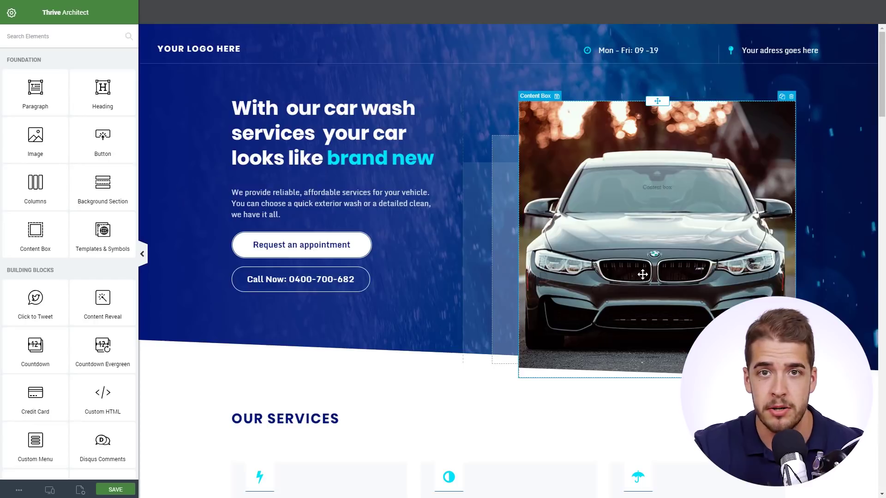
- Set the hero image box's background layer to the vintage teal car-polishing photo from the Media Library
click(638, 217)
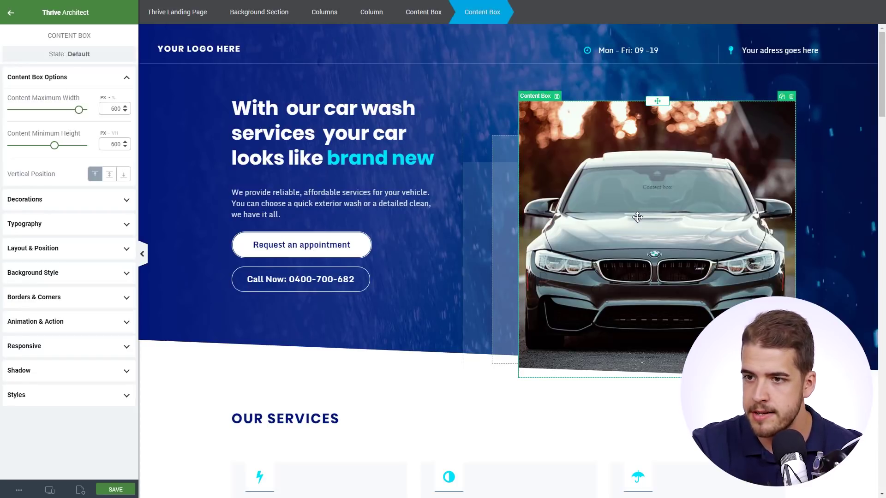
click(74, 272)
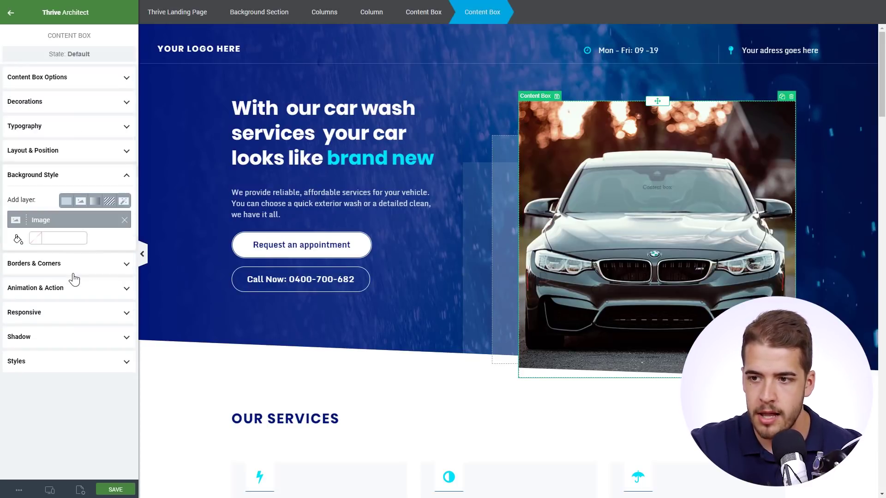
click(42, 221)
click(62, 261)
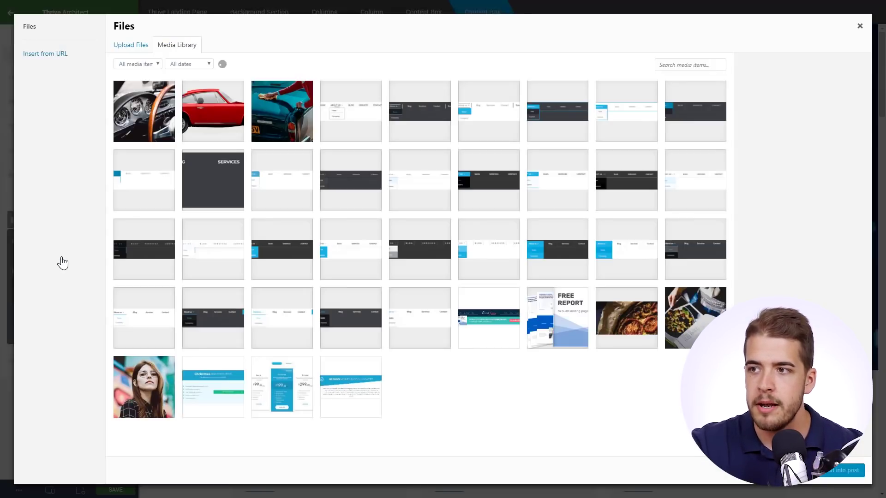
click(275, 125)
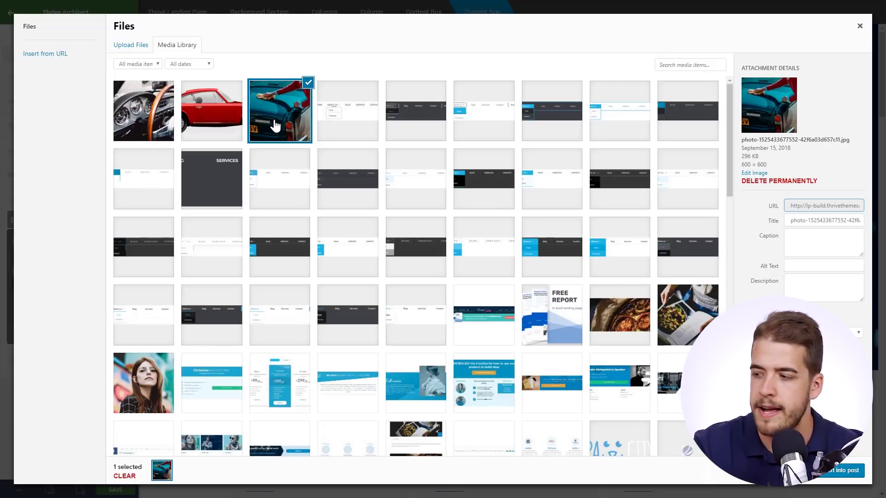
click(834, 473)
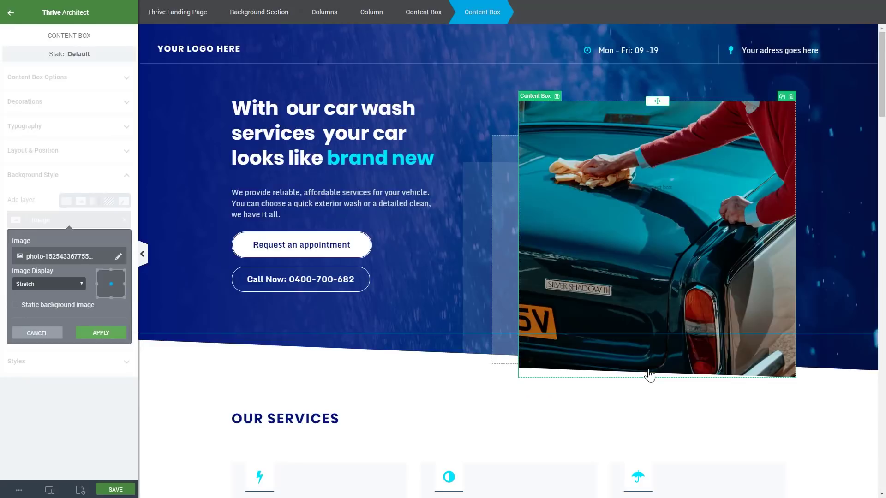
click(101, 333)
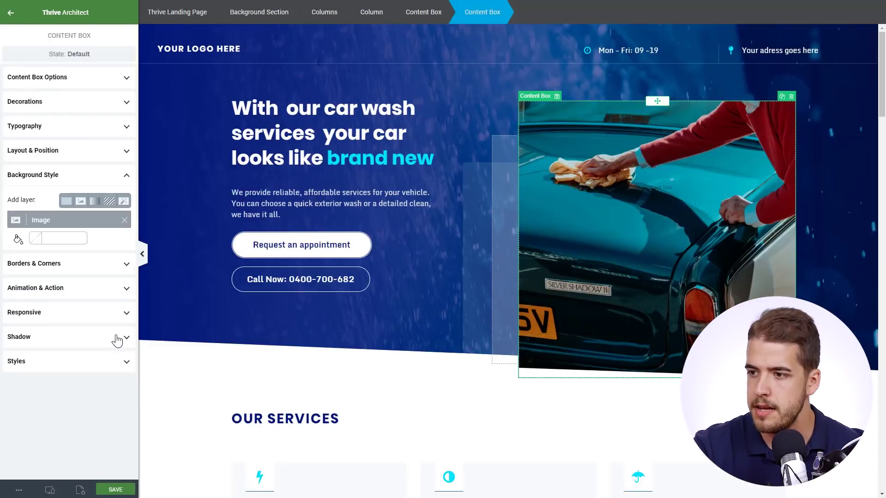
click(184, 411)
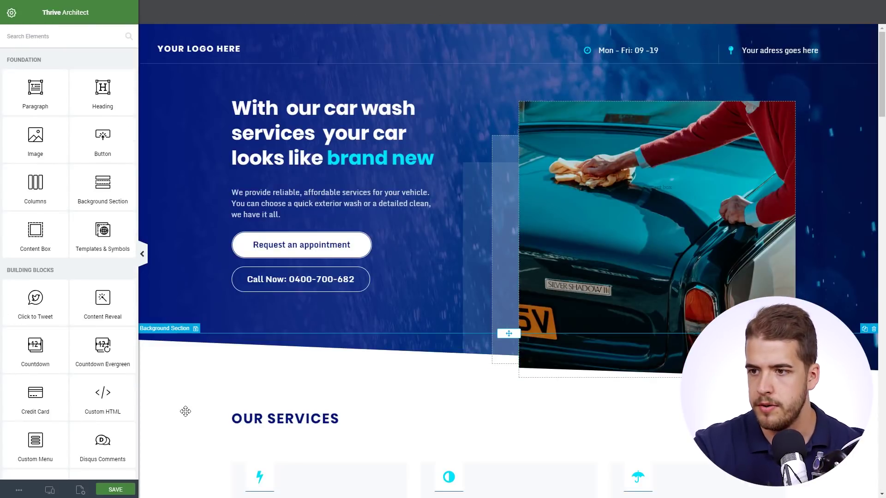
- Replace the hero section's blue gradient overlay with the saved Black swatch at 82% opacity
click(199, 238)
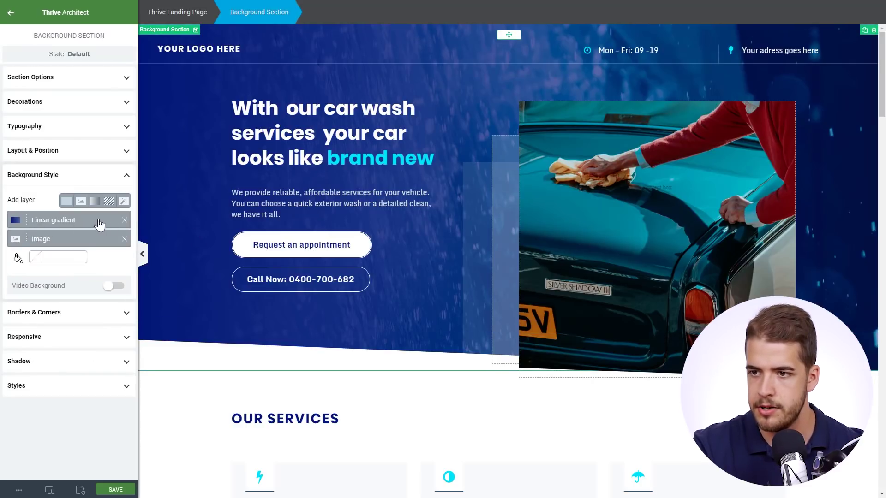
click(124, 220)
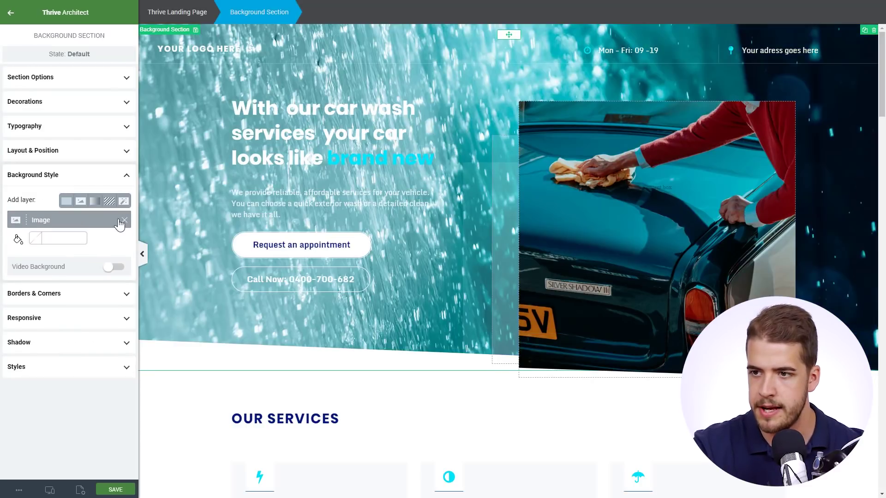
click(66, 200)
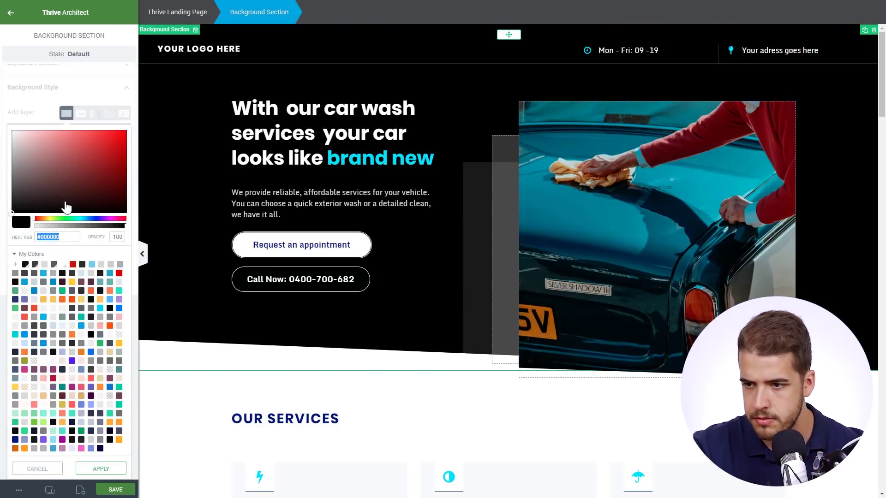
click(82, 264)
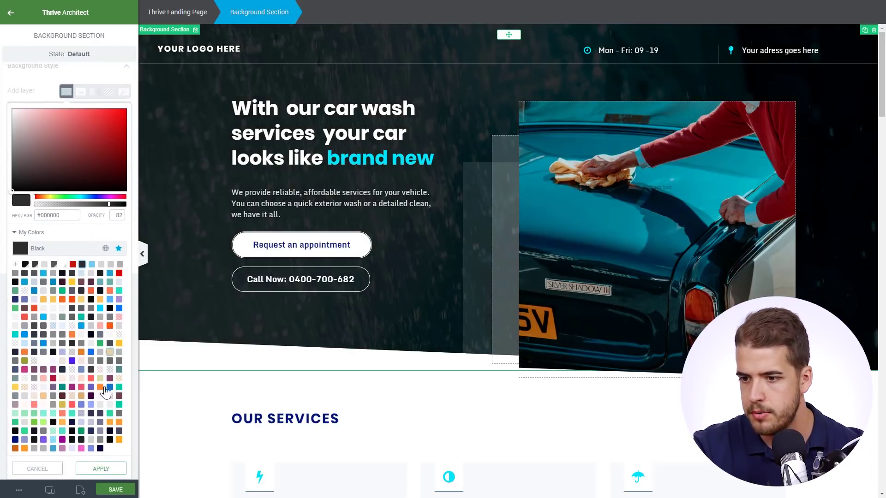
click(101, 474)
click(10, 13)
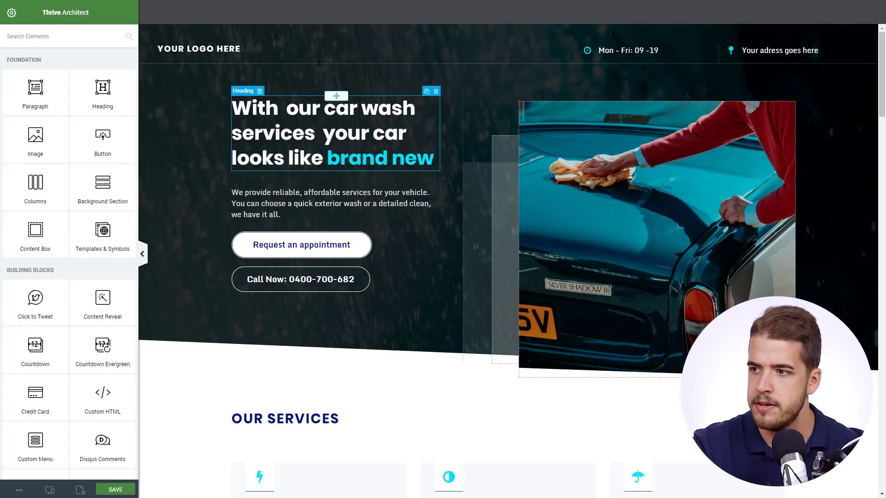
- Colour the words 'brand new' in the hero heading Milano Red
click(387, 158)
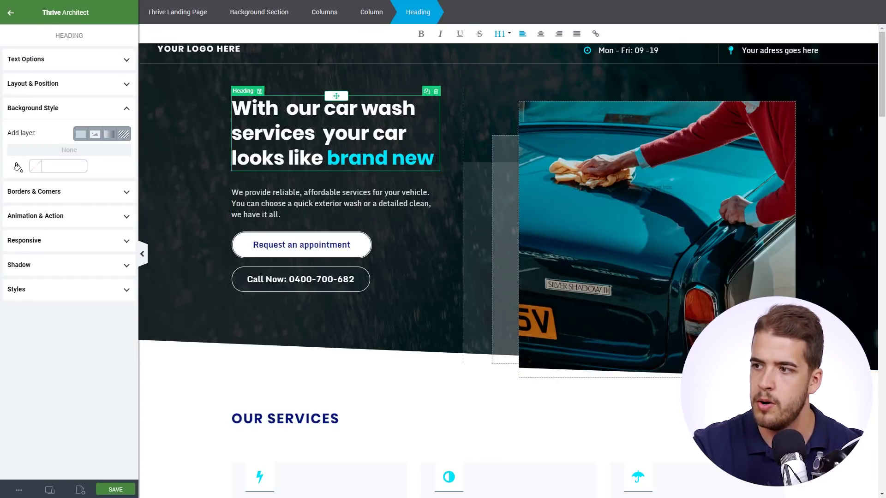
drag(433, 158, 328, 157)
click(39, 61)
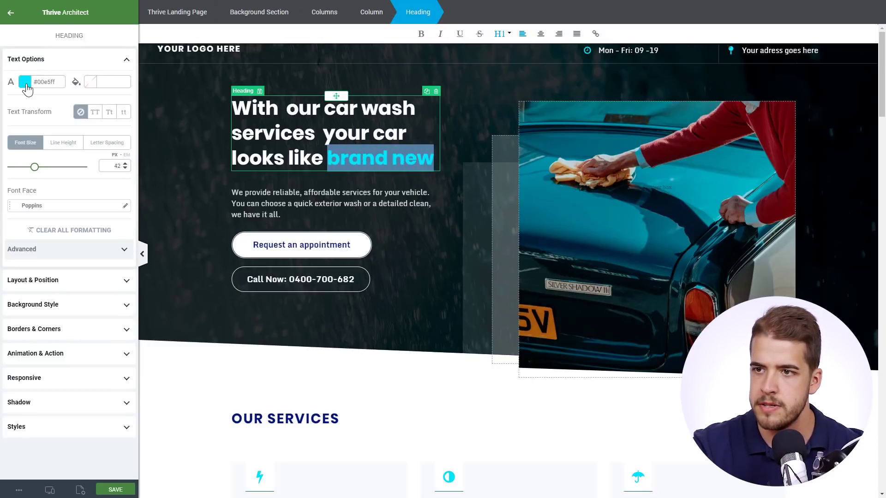
click(25, 82)
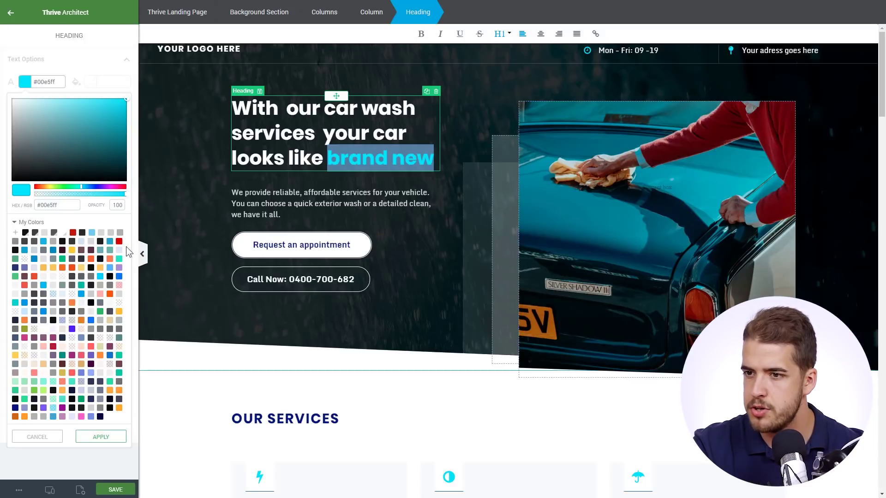
click(74, 235)
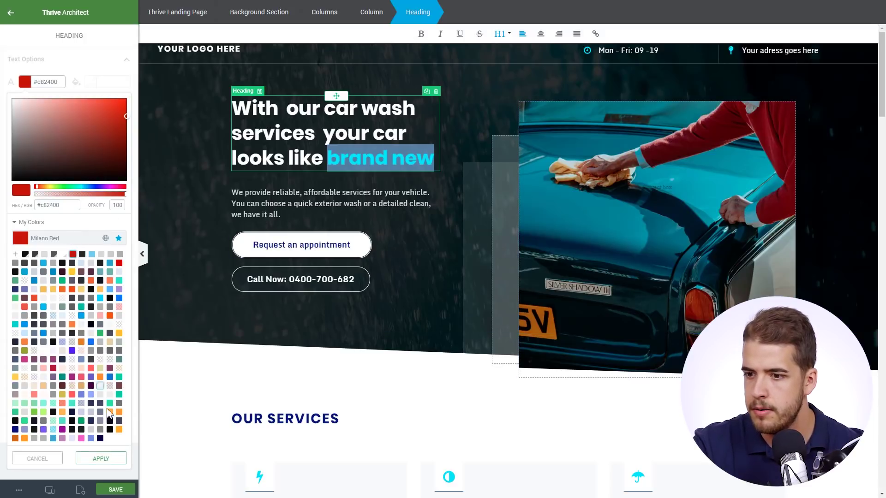
click(100, 459)
click(150, 306)
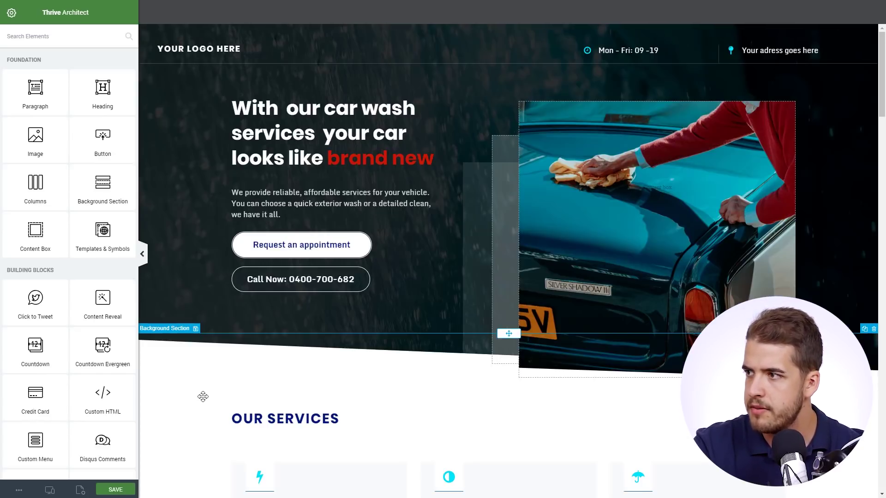
- Set the header's clock and location pin icons to white (#ffffff)
click(587, 51)
click(83, 165)
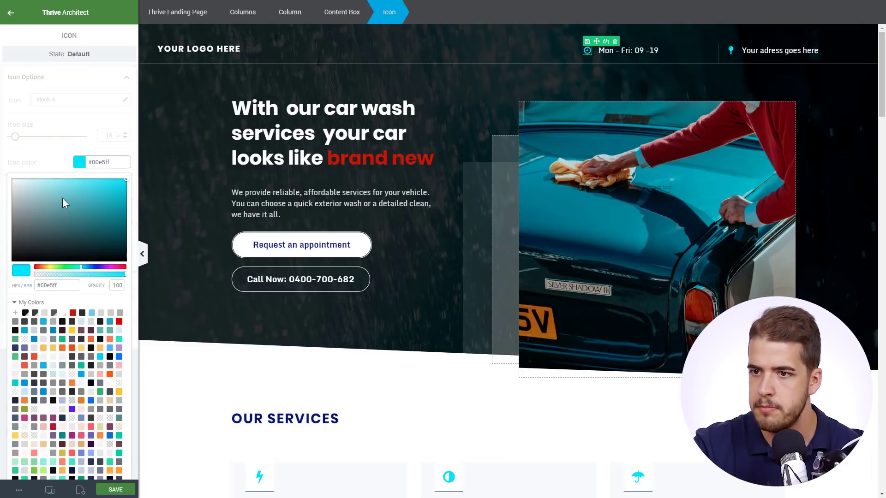
click(13, 183)
scroll(69, 311, down, 1)
click(101, 469)
click(732, 52)
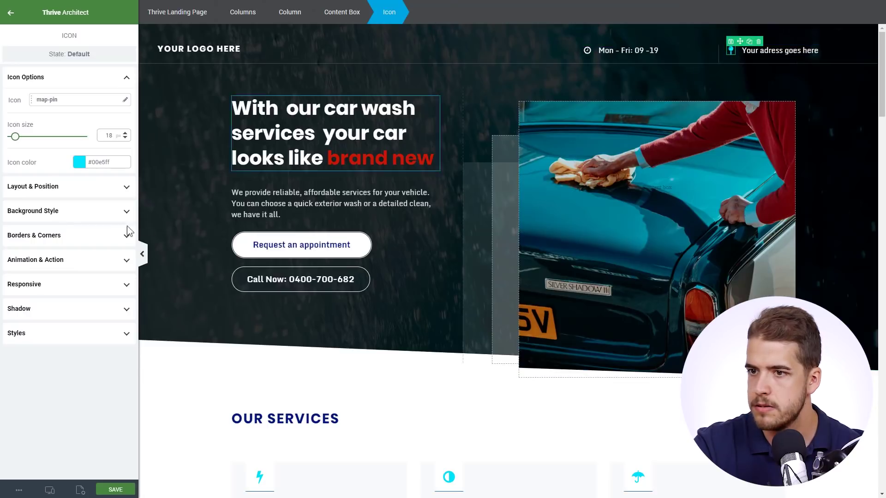
click(79, 161)
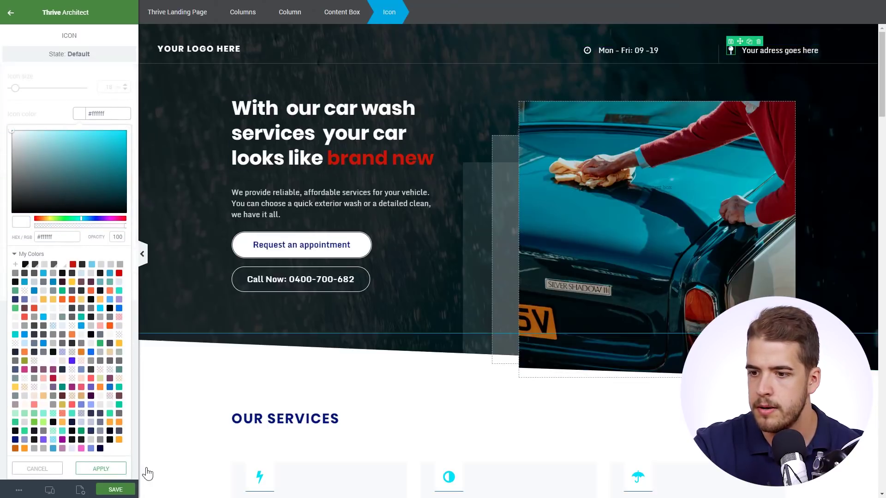
click(100, 469)
click(11, 12)
scroll(192, 178, down, 5)
scroll(192, 178, up, 3)
scroll(200, 171, up, 3)
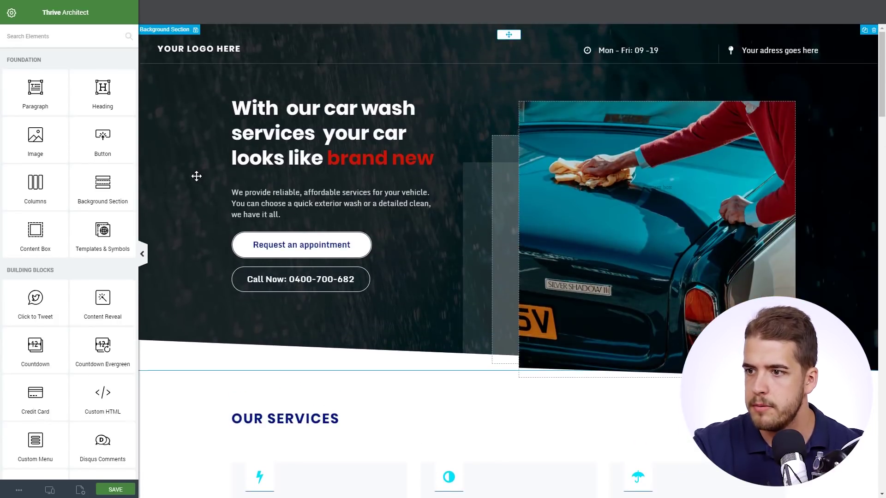
scroll(205, 252, down, 3)
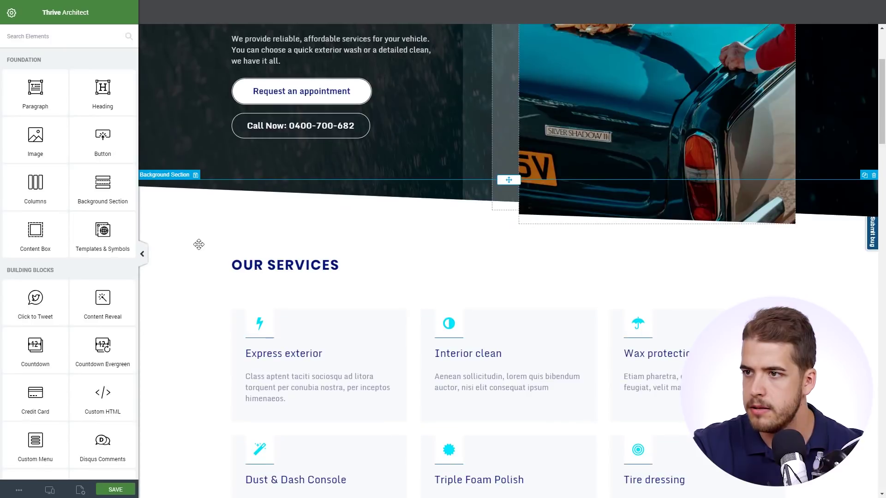
scroll(198, 244, down, 2)
scroll(199, 243, down, 2)
scroll(202, 236, down, 2)
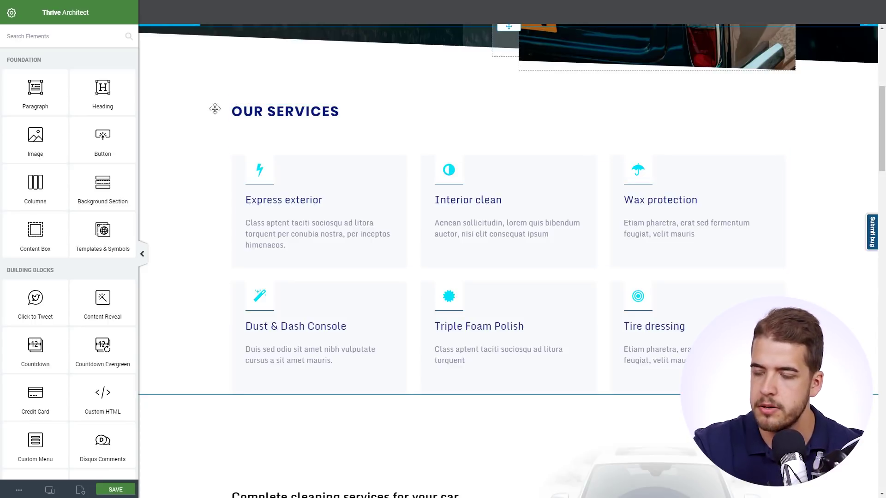
mouse_move(260, 323)
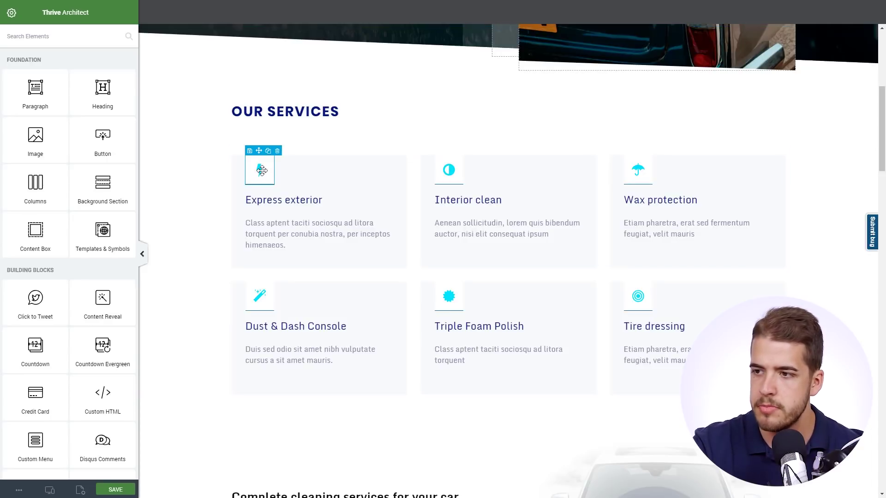
- Make the Express exterior, Interior clean and Wax protection icons black
click(262, 170)
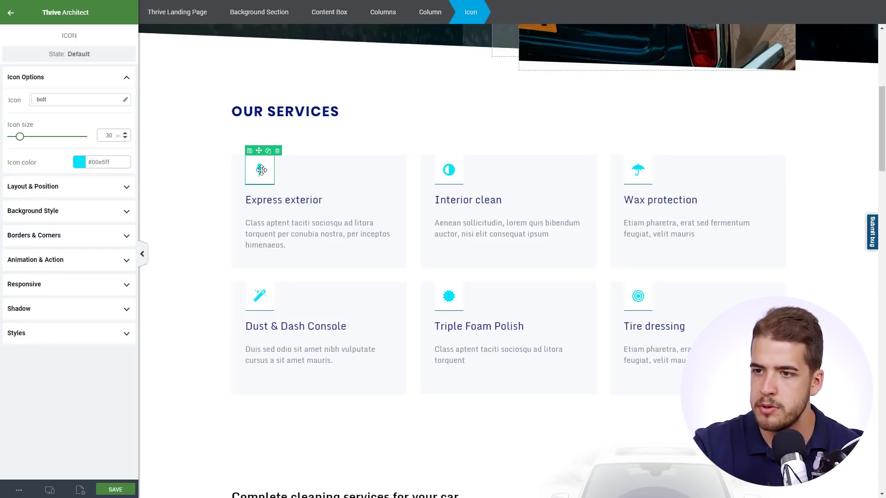
click(80, 163)
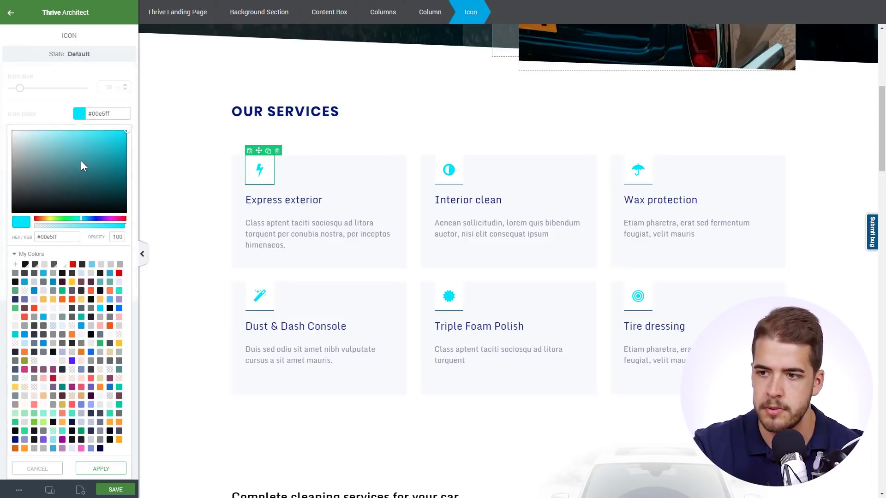
click(83, 266)
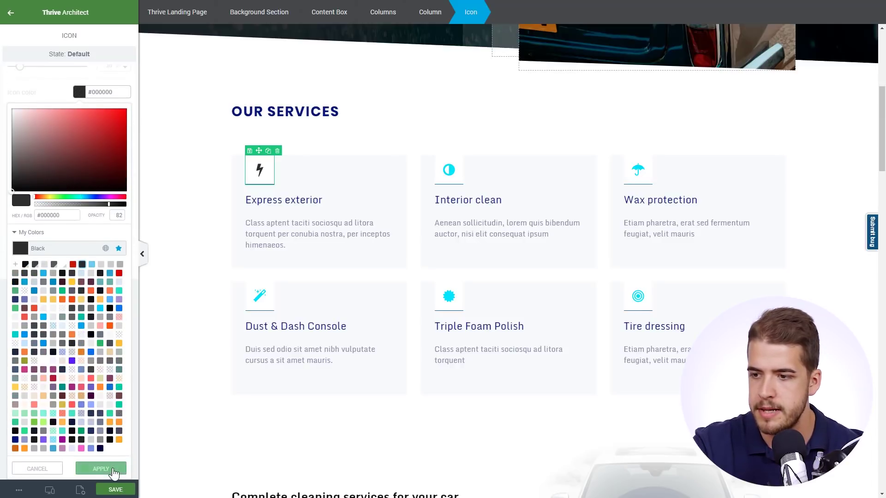
click(114, 471)
click(448, 170)
click(80, 162)
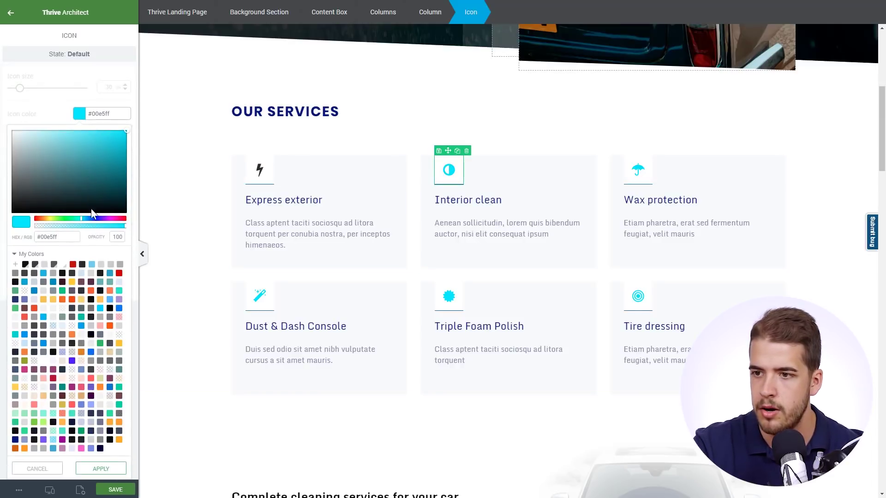
click(83, 266)
click(101, 469)
click(637, 171)
click(80, 162)
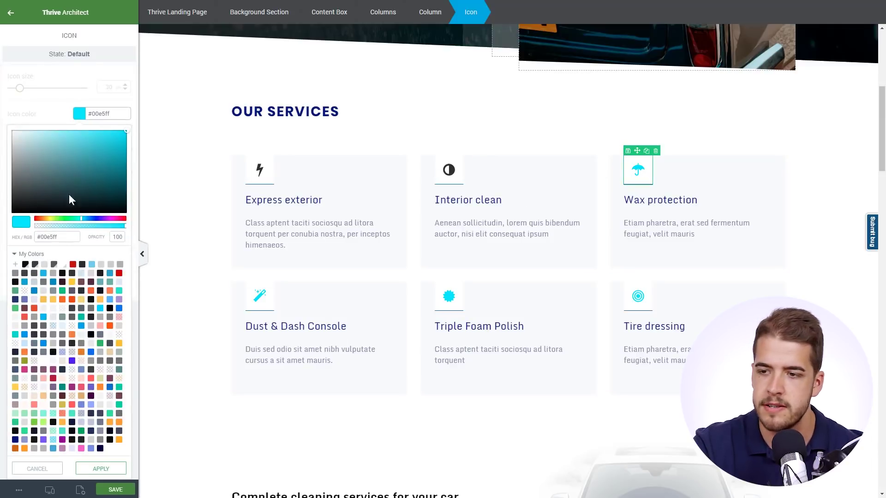
click(83, 266)
click(101, 469)
- Make the Dust & Dash Console, Triple Foam Polish and Tire dressing icons black
click(258, 299)
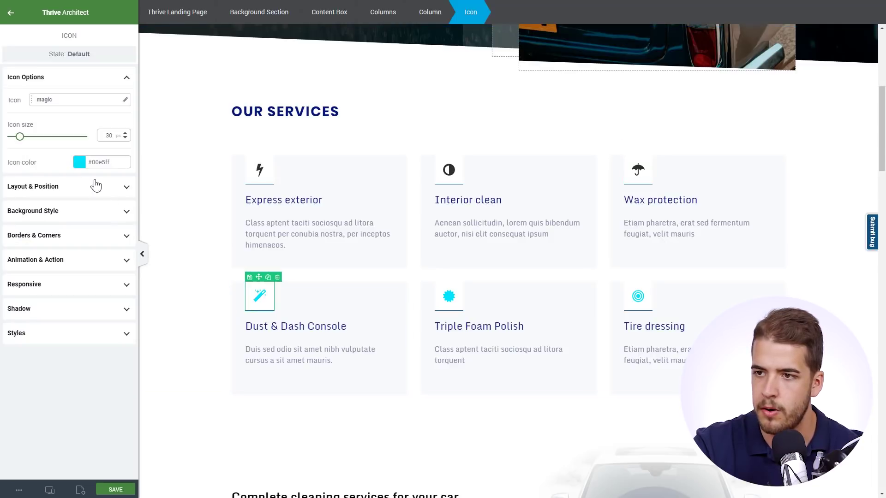
click(79, 163)
click(82, 264)
click(101, 470)
click(448, 296)
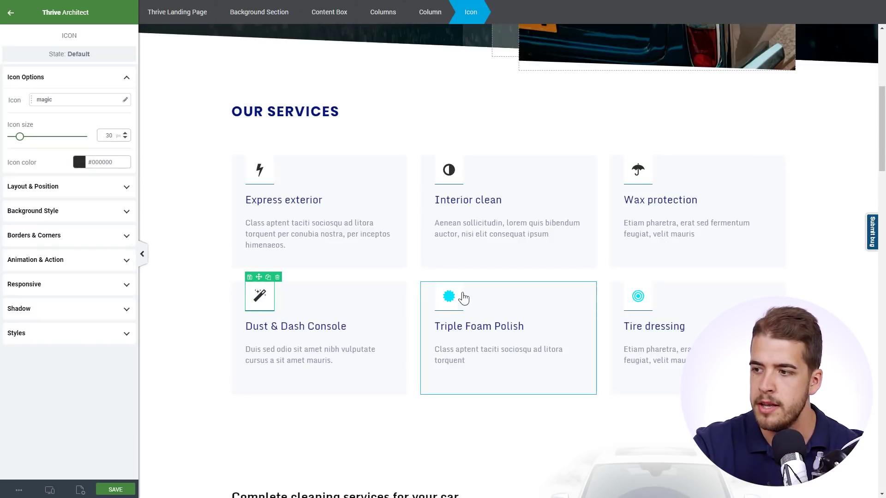
click(80, 162)
click(82, 265)
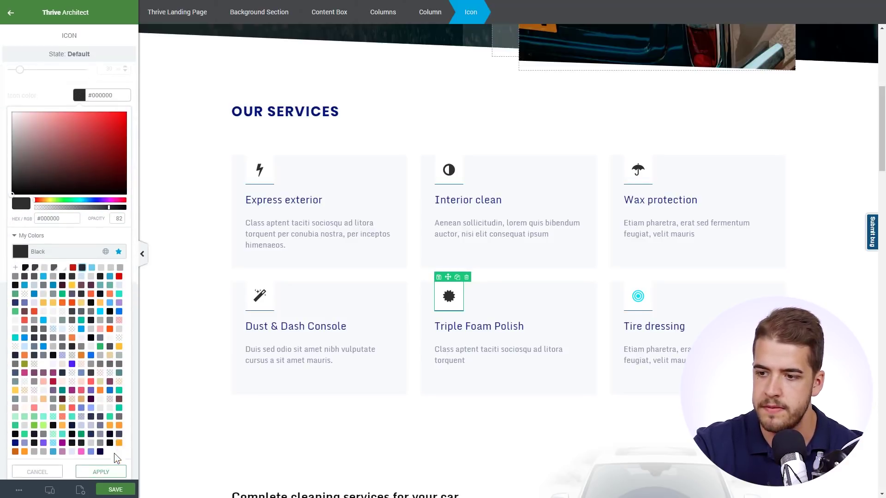
click(101, 469)
click(637, 296)
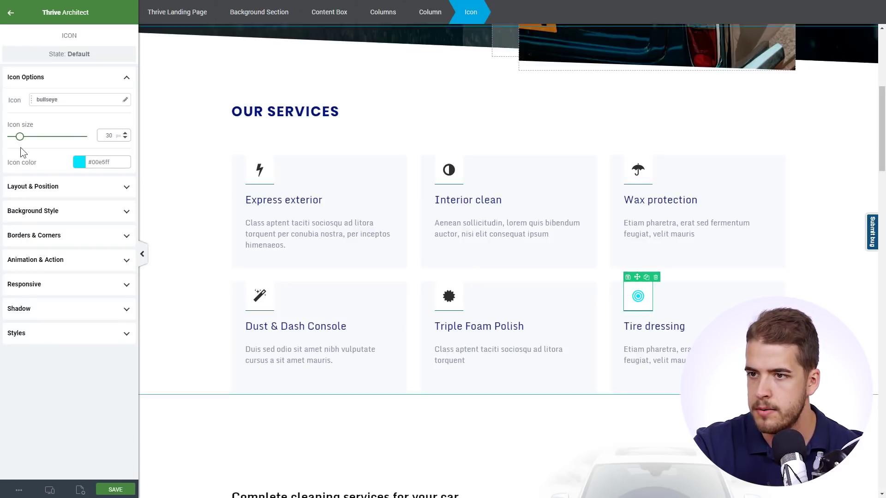
click(80, 162)
click(82, 265)
click(102, 470)
click(11, 15)
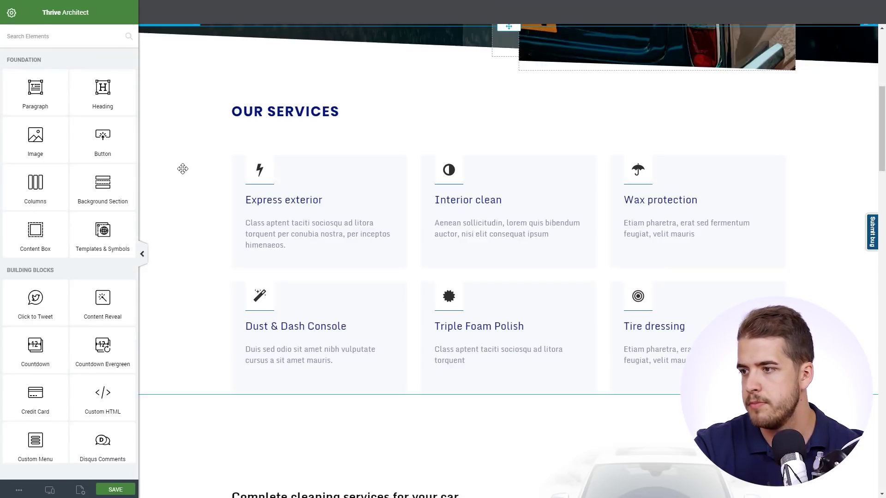
scroll(185, 155, down, 3)
scroll(180, 145, down, 3)
scroll(173, 131, down, 3)
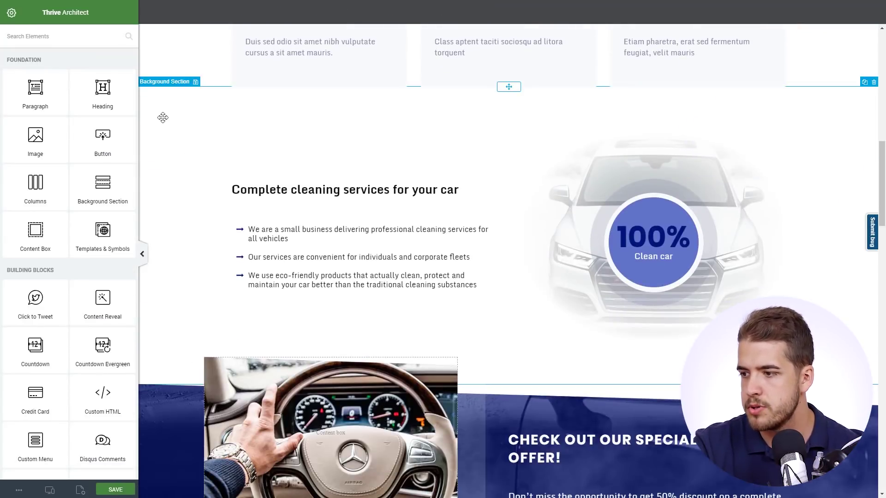
scroll(169, 117, down, 2)
scroll(169, 118, down, 1)
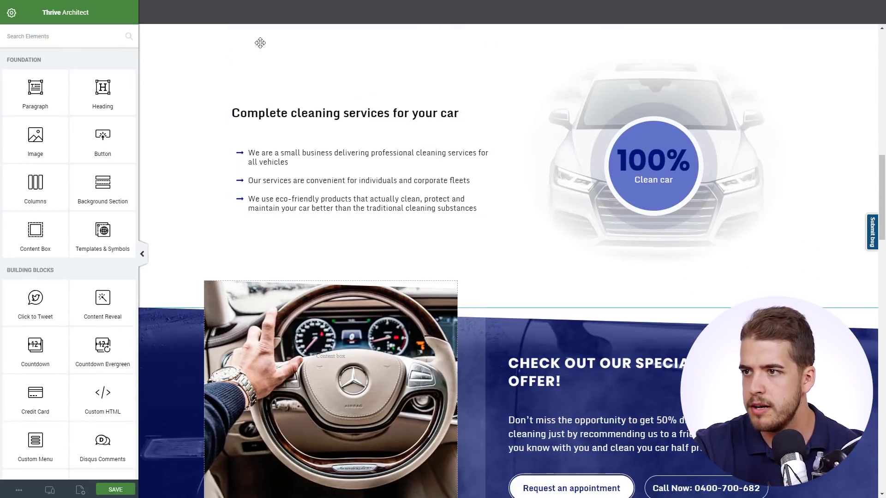
scroll(176, 118, down, 2)
scroll(172, 121, down, 3)
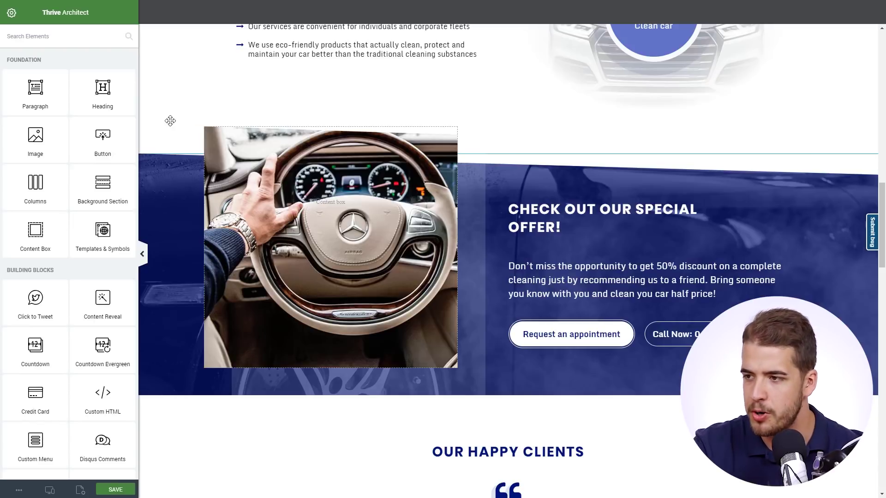
- Set the offer content box's background image to the vintage wooden-steering-wheel dashboard photo
click(294, 233)
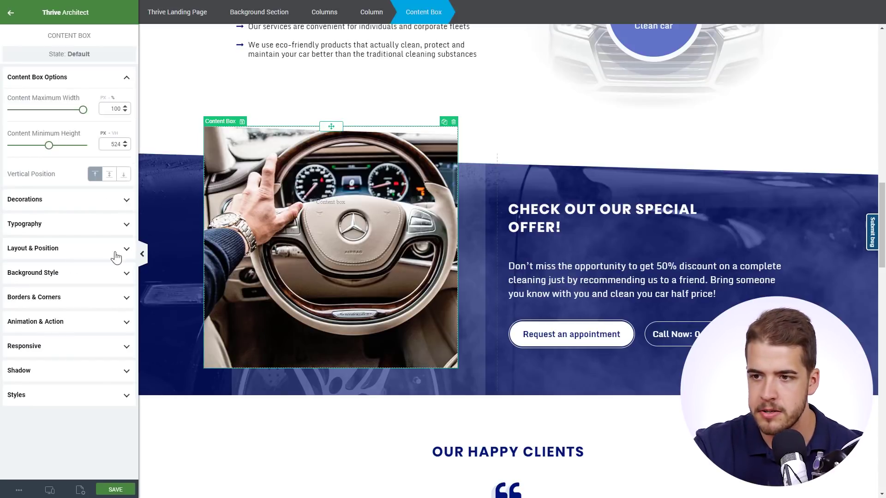
click(49, 273)
click(43, 221)
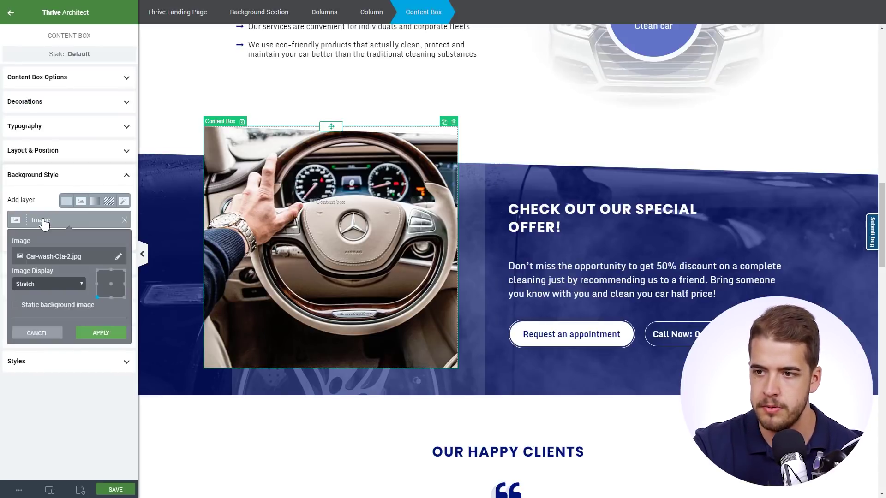
click(53, 256)
click(148, 113)
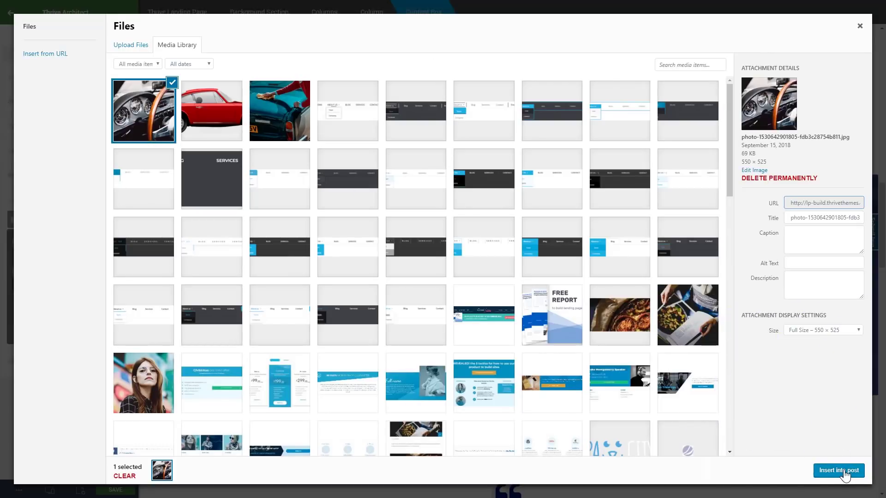
click(838, 471)
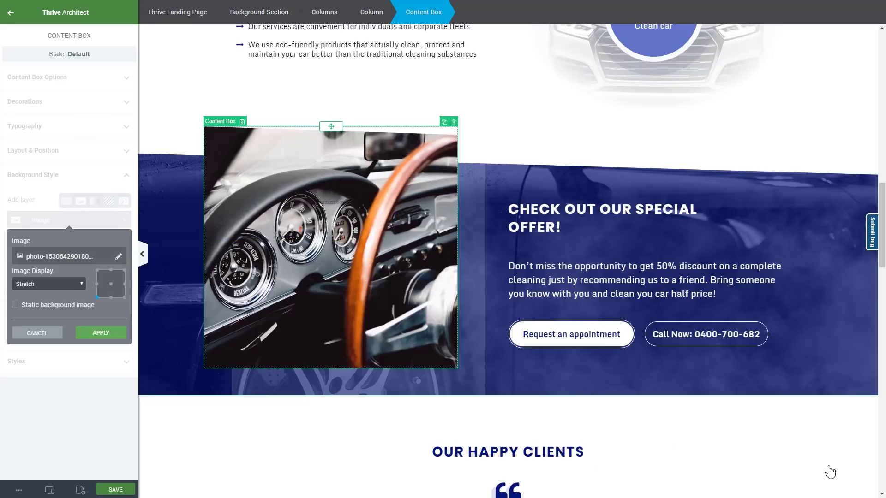
click(101, 333)
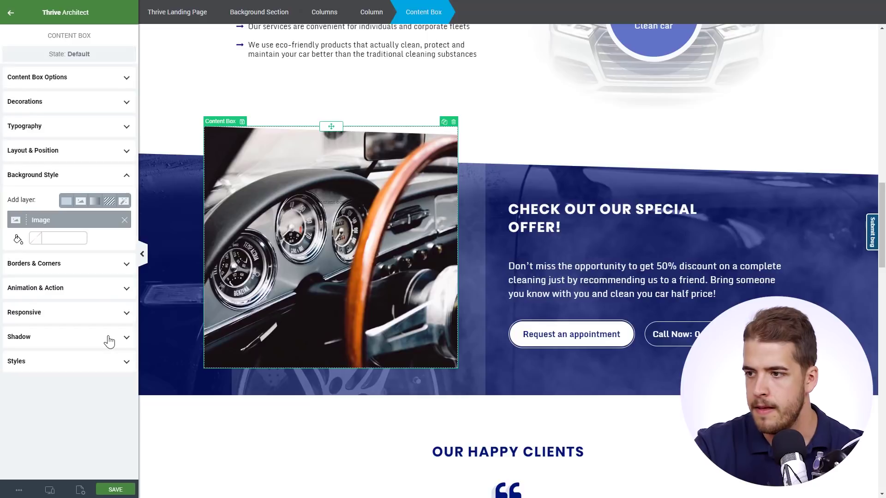
click(12, 12)
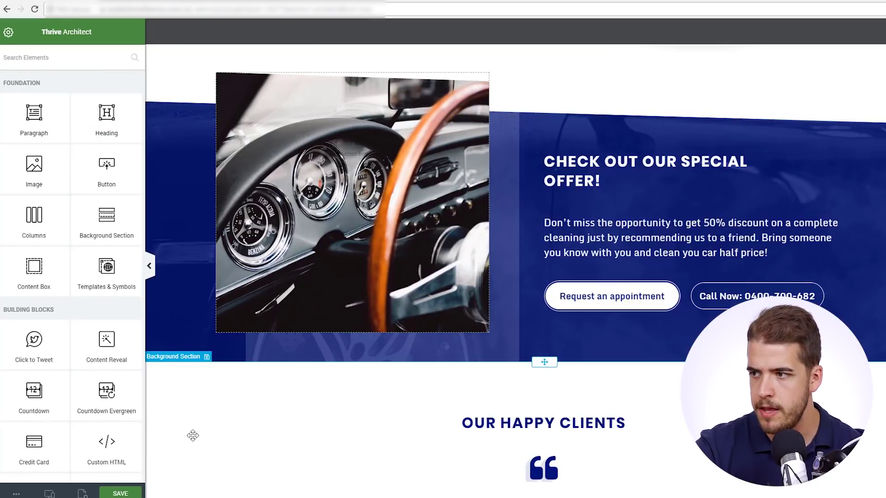
- Change the special offer section's solid colour layer from navy to Cyprus teal (#00303d)
click(178, 309)
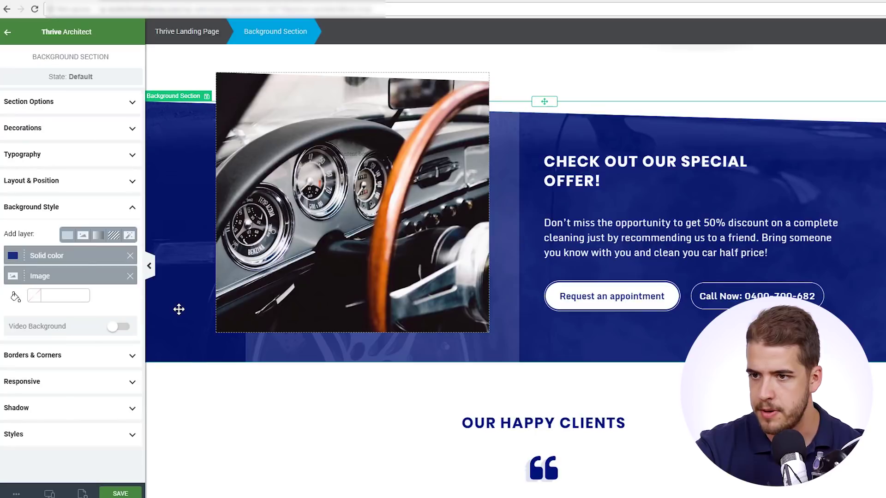
click(56, 256)
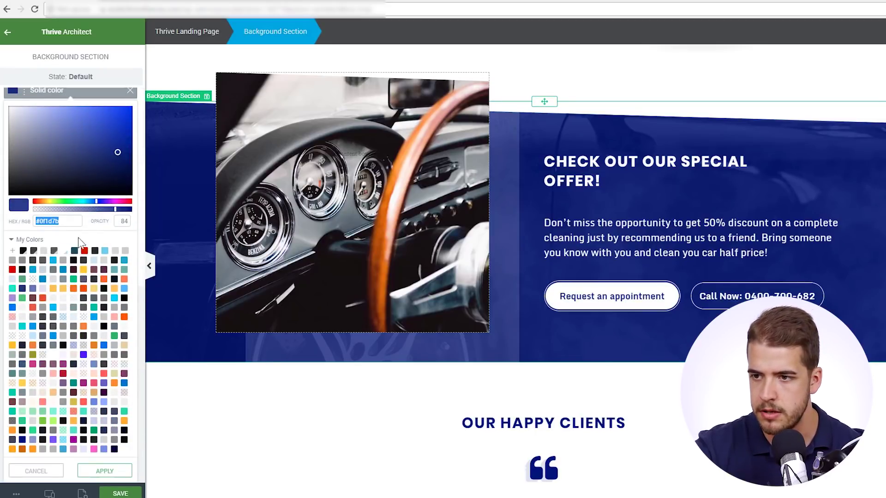
click(73, 251)
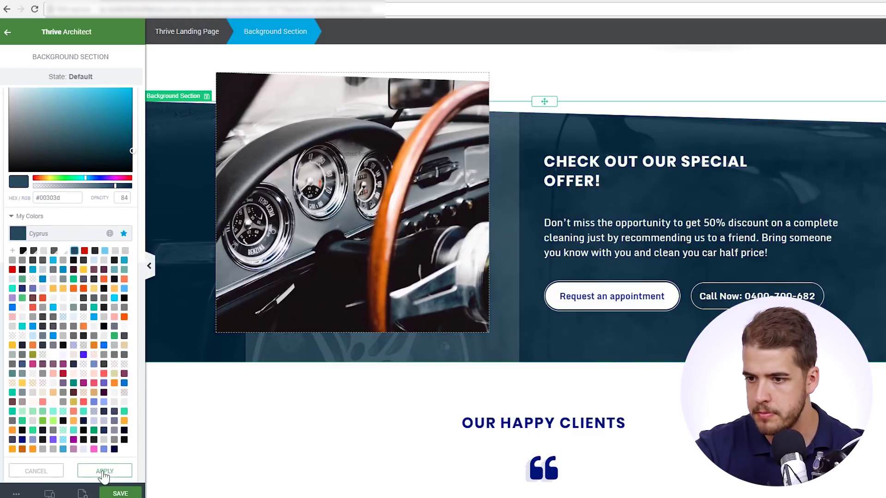
click(105, 481)
click(8, 32)
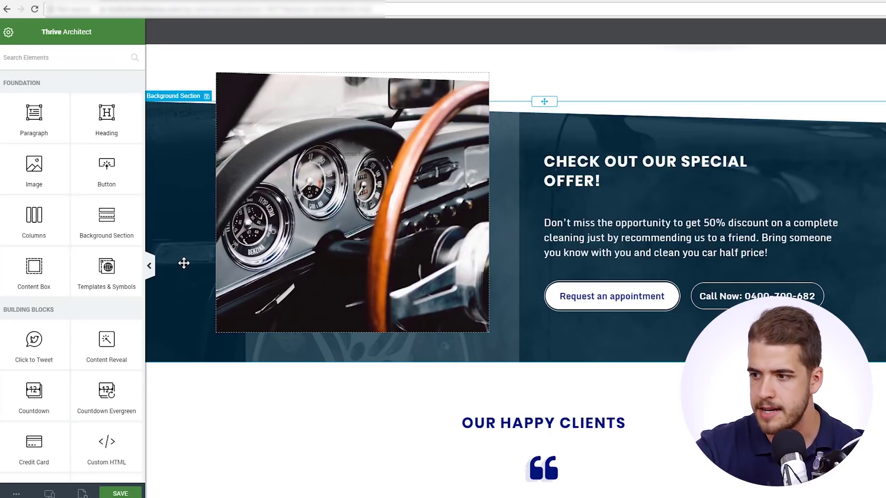
scroll(188, 254, down, 5)
scroll(187, 208, down, 5)
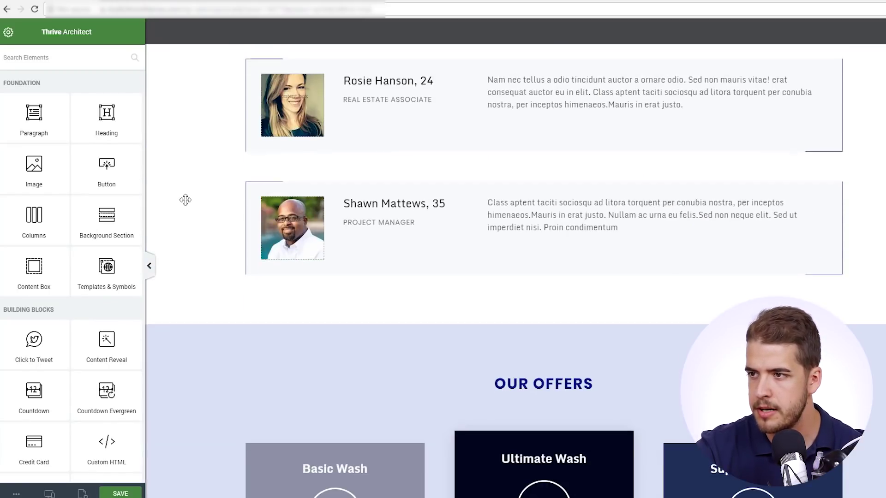
scroll(184, 200, up, 3)
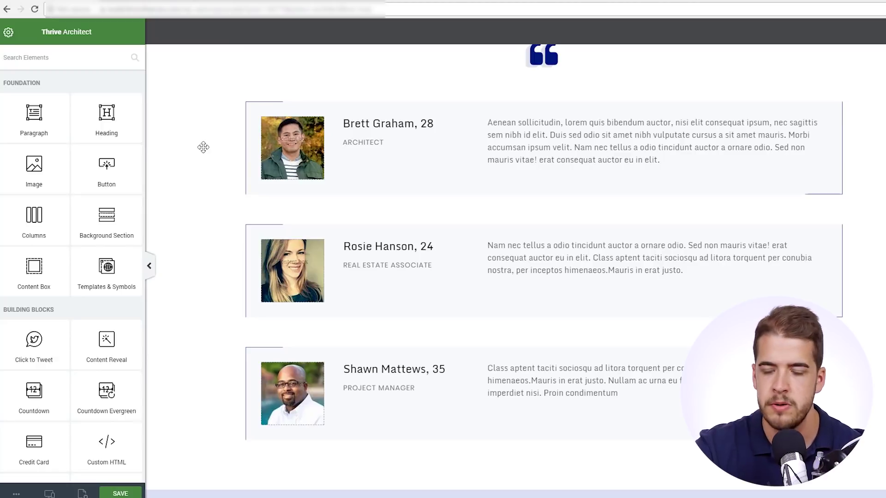
scroll(202, 147, down, 4)
scroll(207, 147, down, 4)
scroll(210, 148, up, 2)
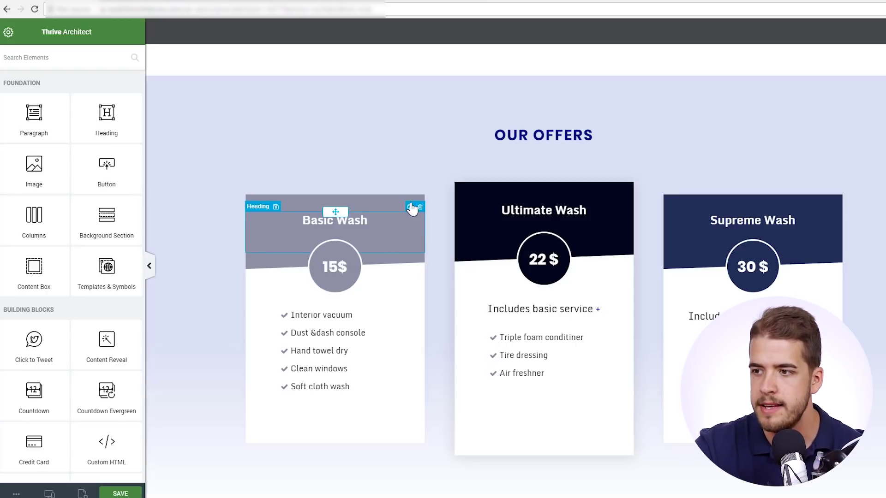
- Delete the row of three offer cards under OUR OFFERS
click(471, 195)
click(346, 32)
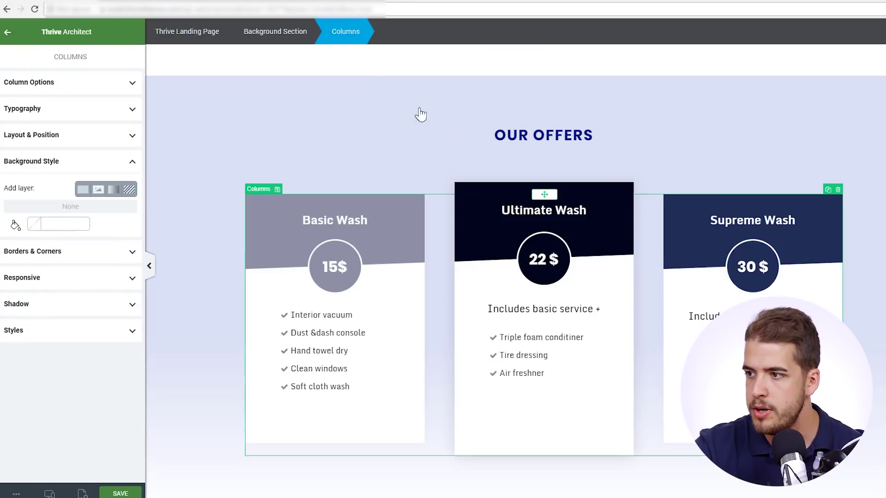
click(839, 189)
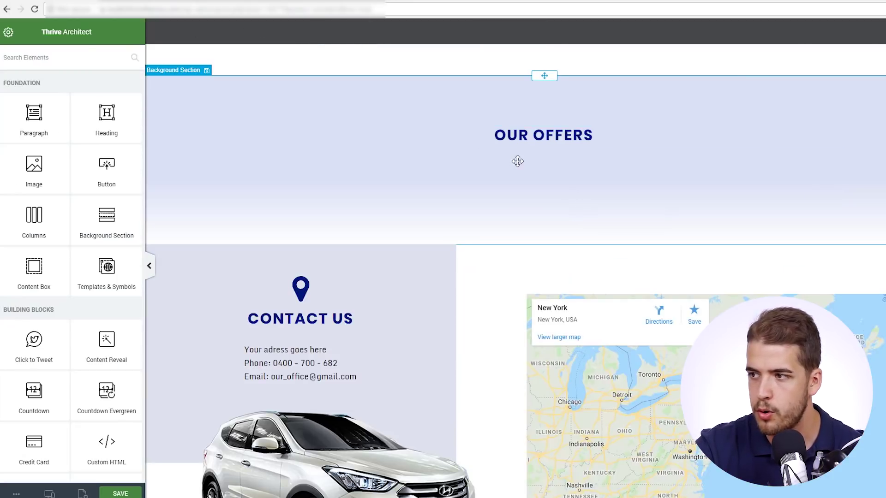
scroll(68, 179, down, 4)
scroll(68, 180, down, 4)
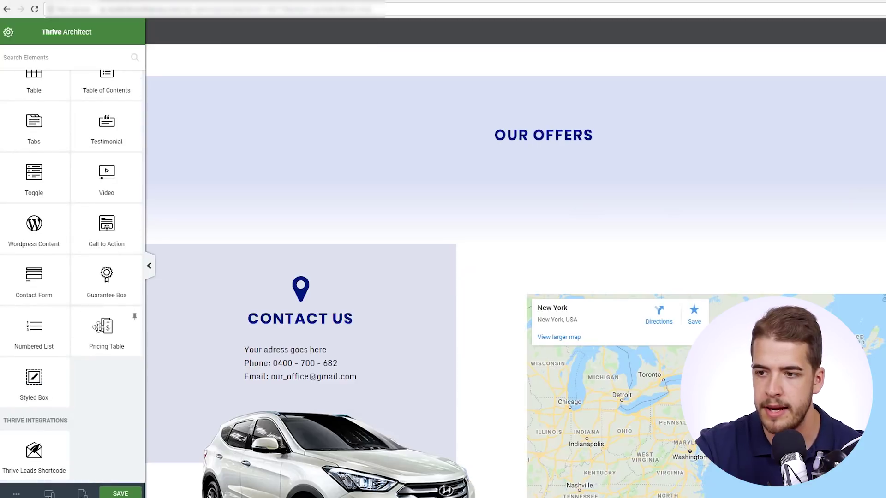
- Add a pricing table there using the dark ThriveBiz Auto 3-Column with toggle template
drag(104, 328, 550, 149)
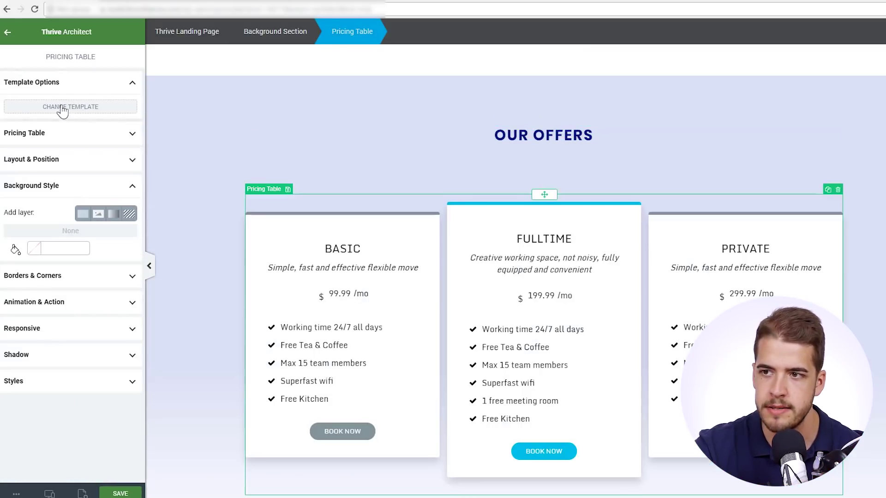
click(64, 109)
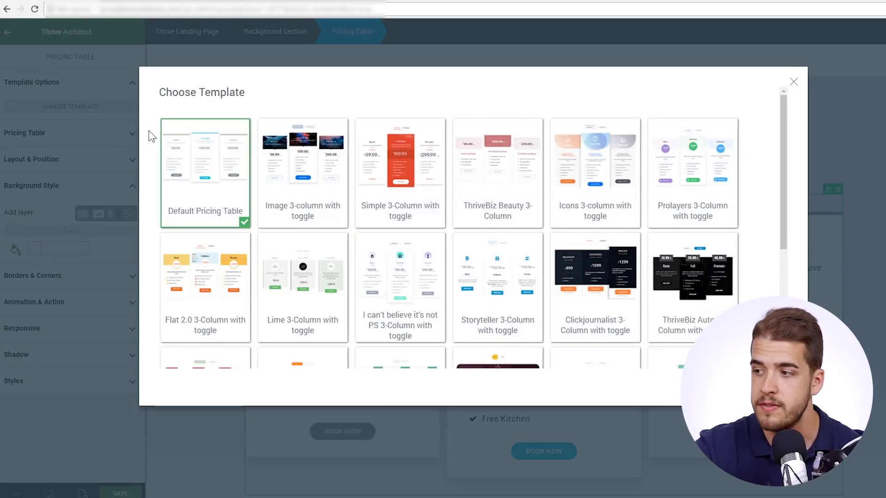
click(690, 283)
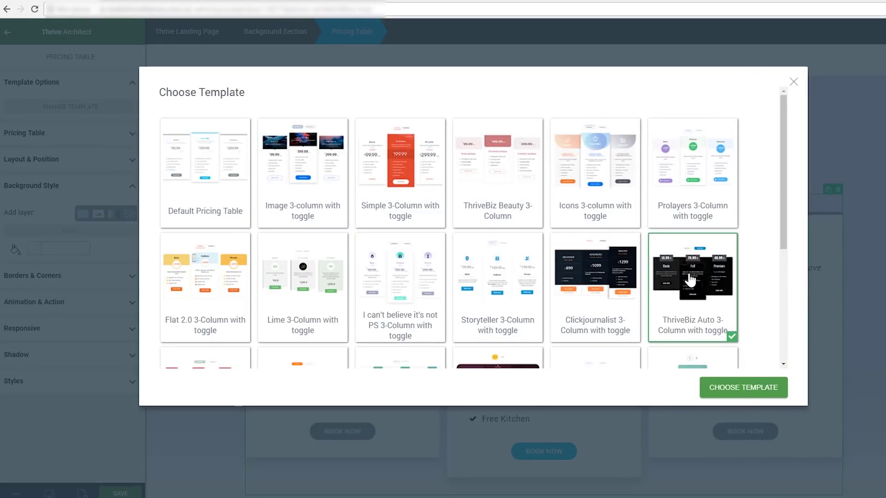
click(767, 393)
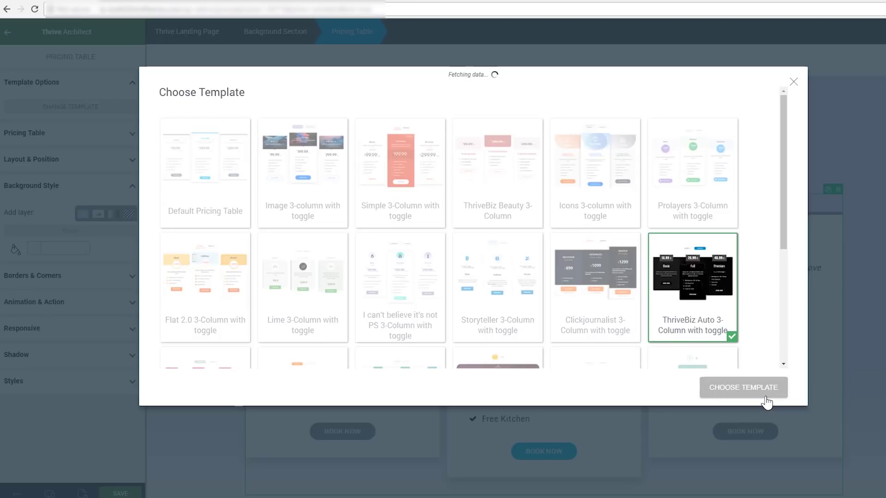
scroll(444, 249, down, 3)
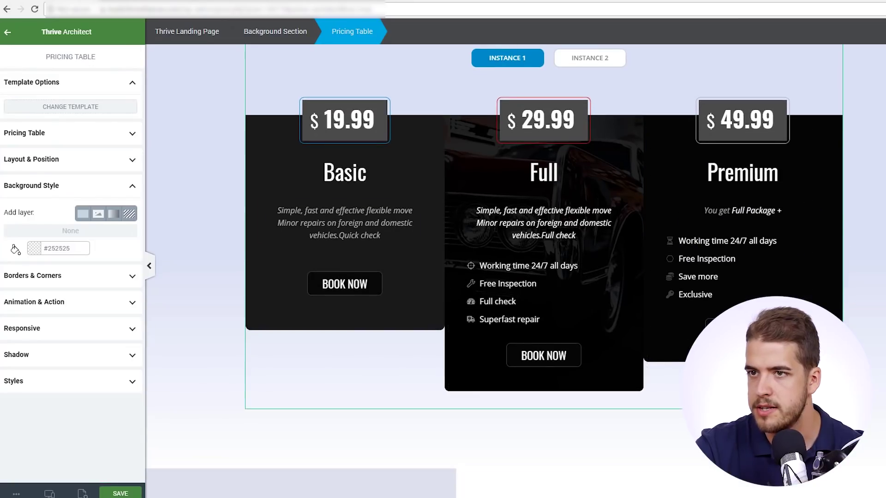
click(8, 32)
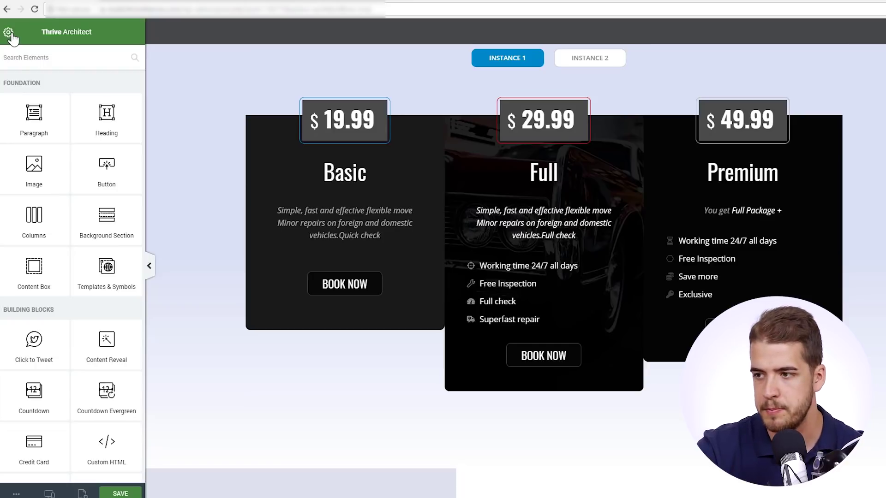
scroll(201, 104, down, 5)
scroll(201, 97, down, 3)
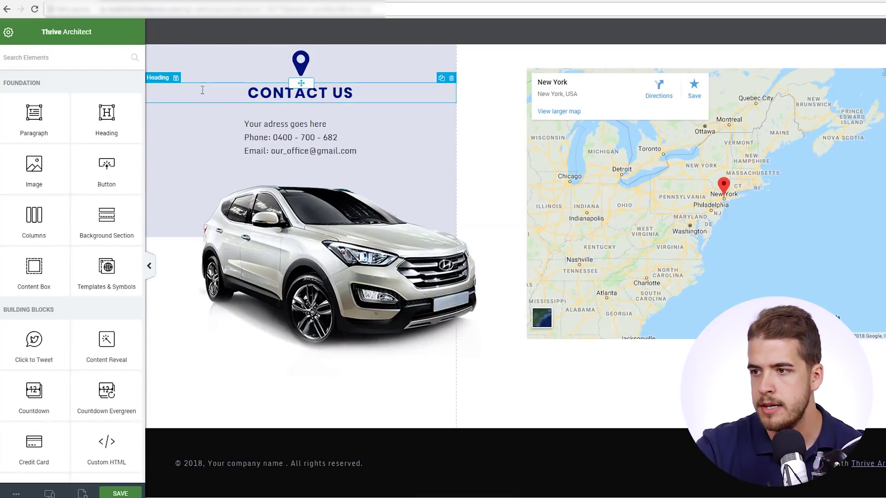
scroll(202, 90, up, 3)
scroll(202, 91, down, 1)
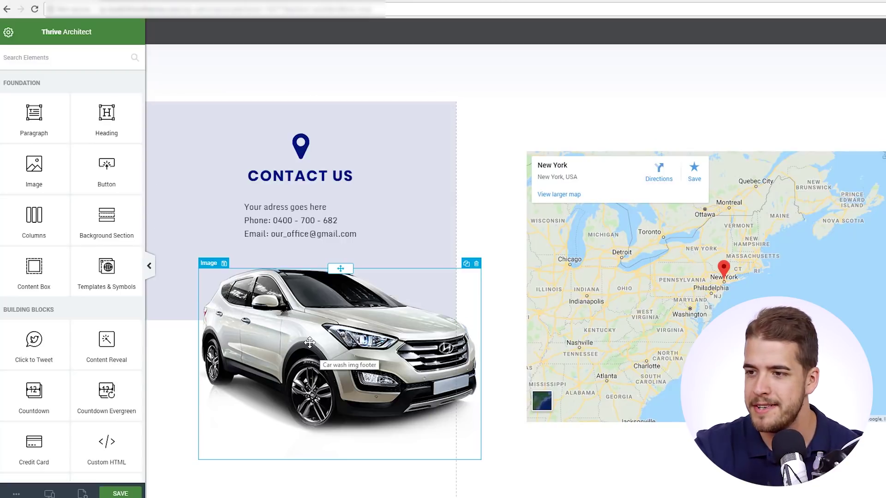
- Replace the silver SUV beside Contact Us with the red Porsche photo from the Media Library
click(310, 342)
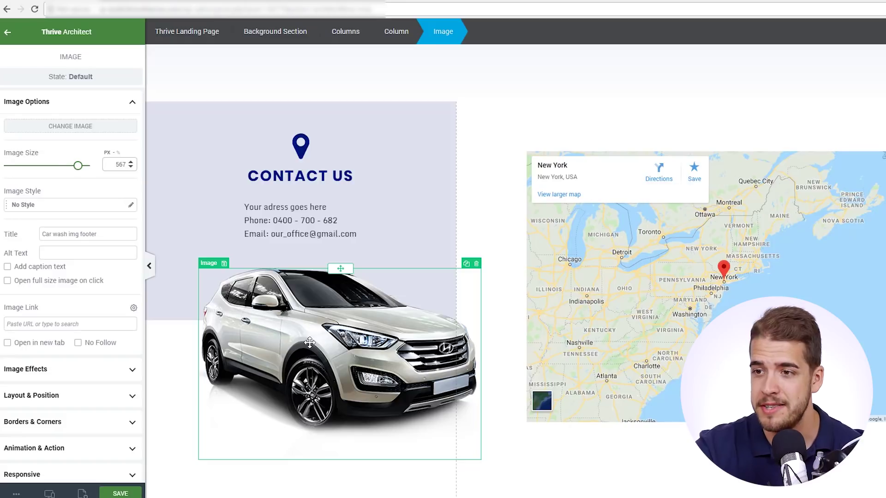
click(87, 130)
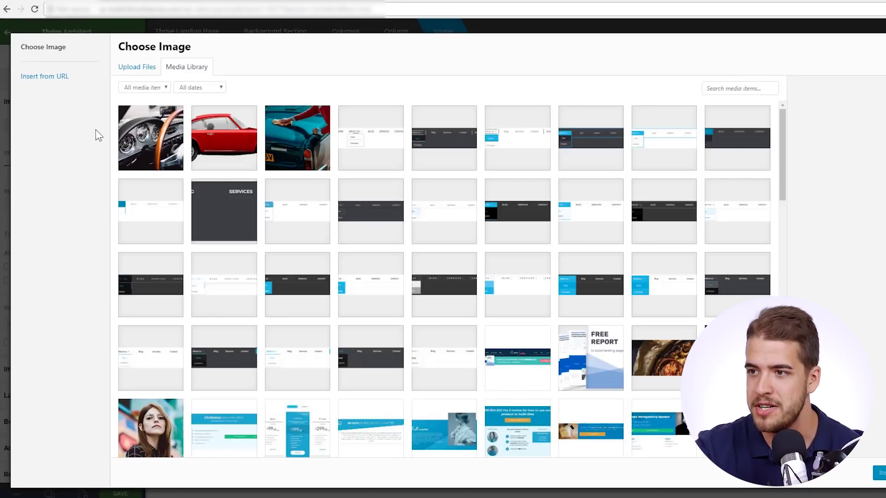
click(225, 143)
click(879, 473)
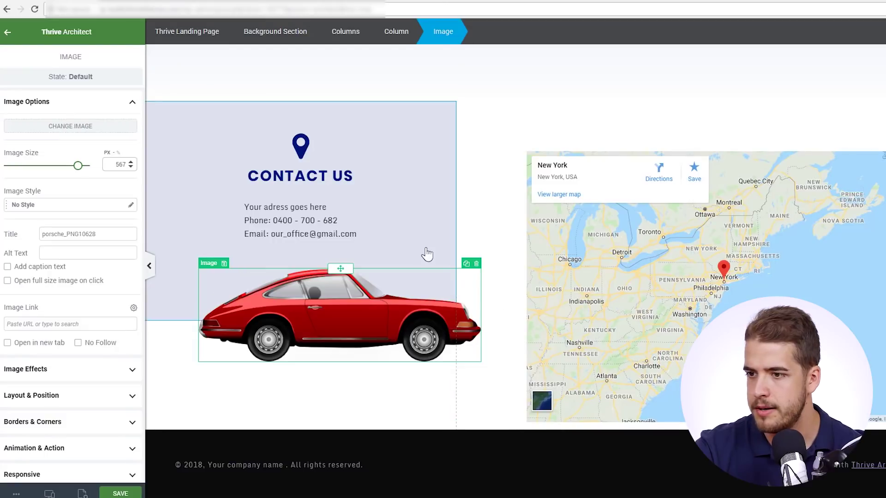
click(8, 33)
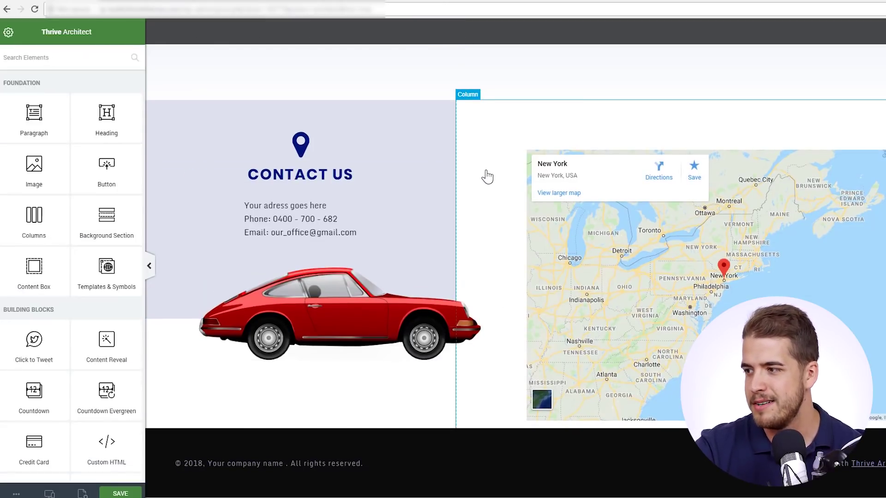
scroll(507, 196, up, 5)
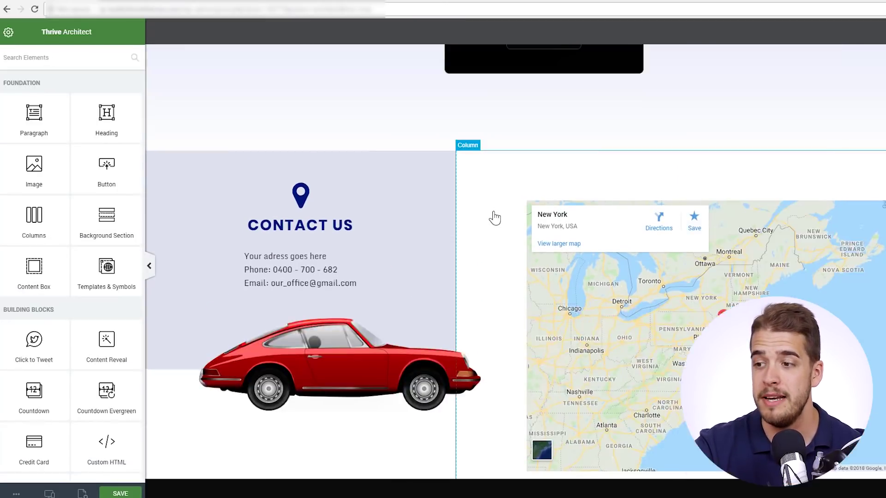
scroll(507, 196, up, 10)
scroll(492, 212, up, 5)
scroll(493, 212, up, 5)
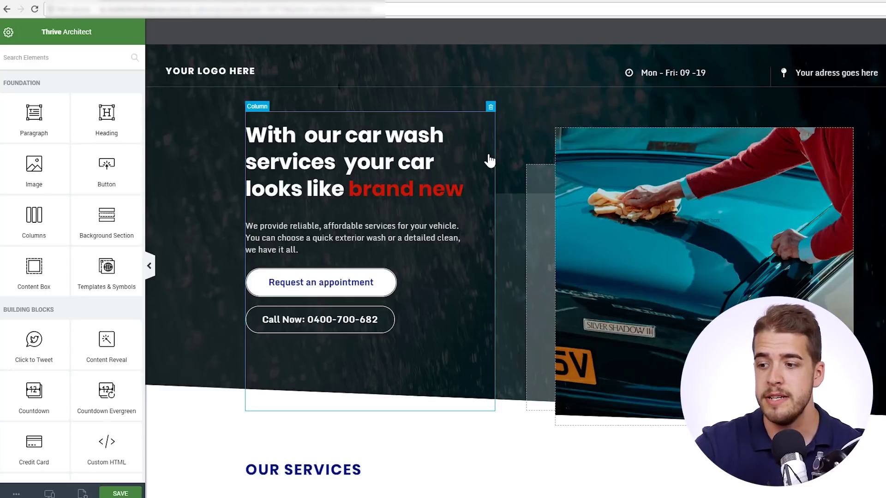
scroll(512, 161, down, 8)
scroll(222, 180, down, 5)
scroll(205, 190, down, 5)
scroll(205, 189, down, 8)
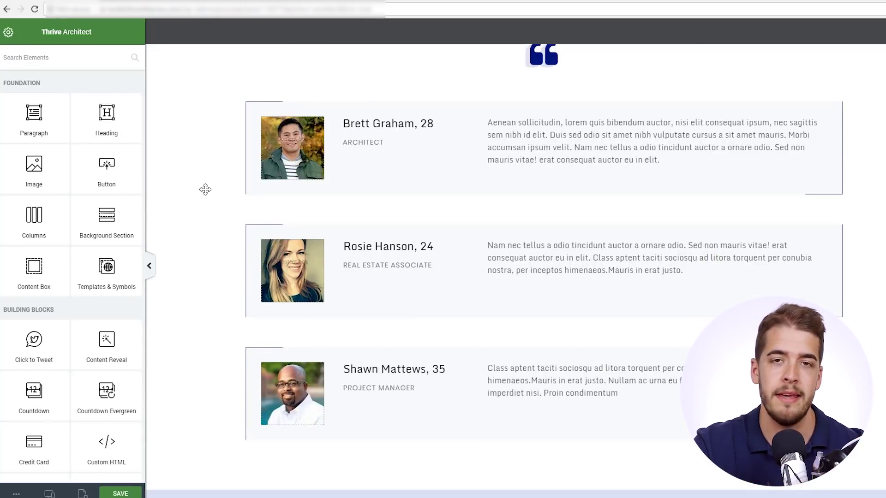